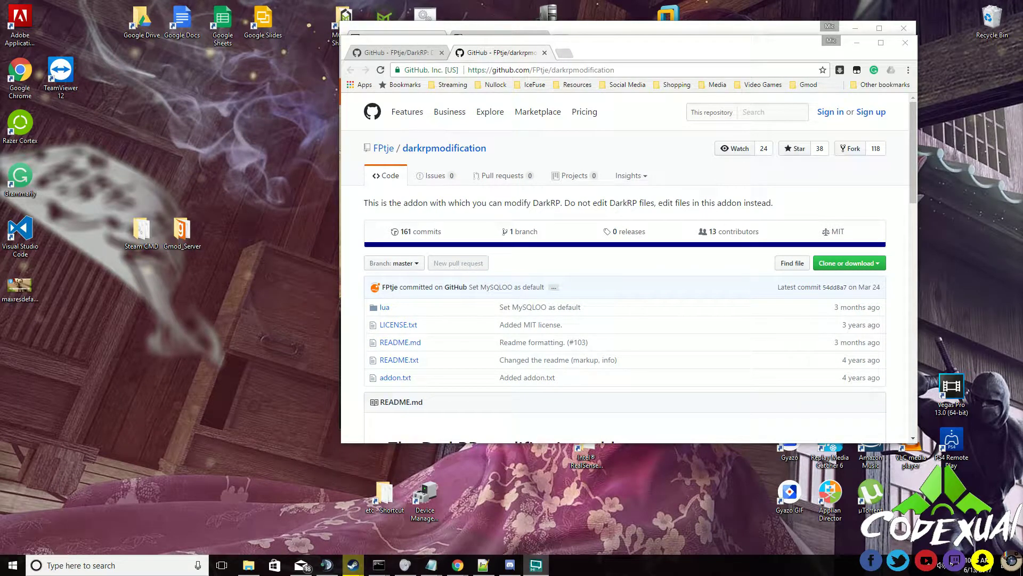
Step: Bring up the DarkRP repository's GitHub page in Chrome instead of darkrpmodification
left_click(402, 56)
left_click(523, 57)
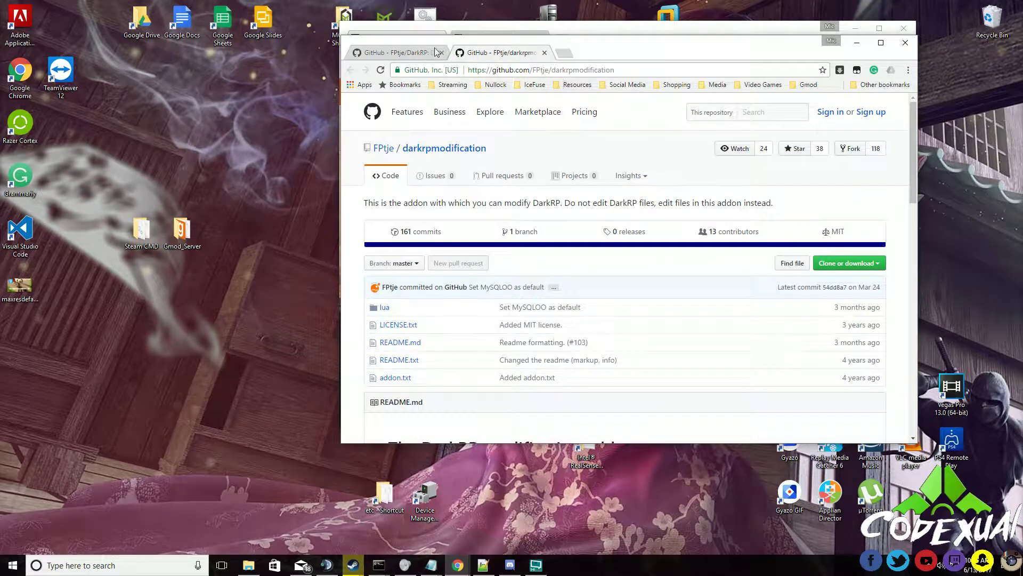
left_click(417, 55)
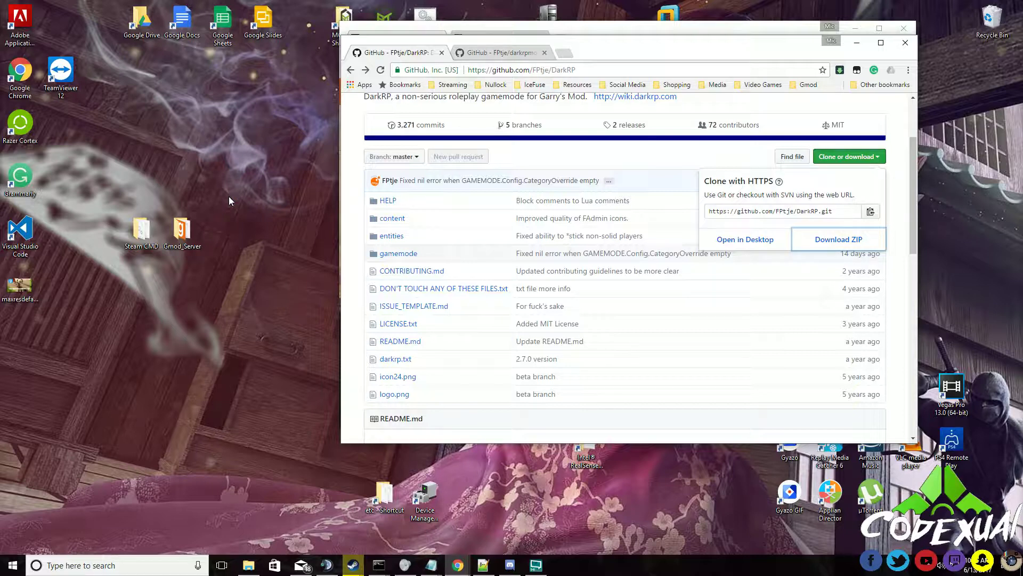
Step: Check both repositories' clone addresses, then download DarkRP as a ZIP
left_click(503, 72)
left_click(520, 52)
left_click(517, 71)
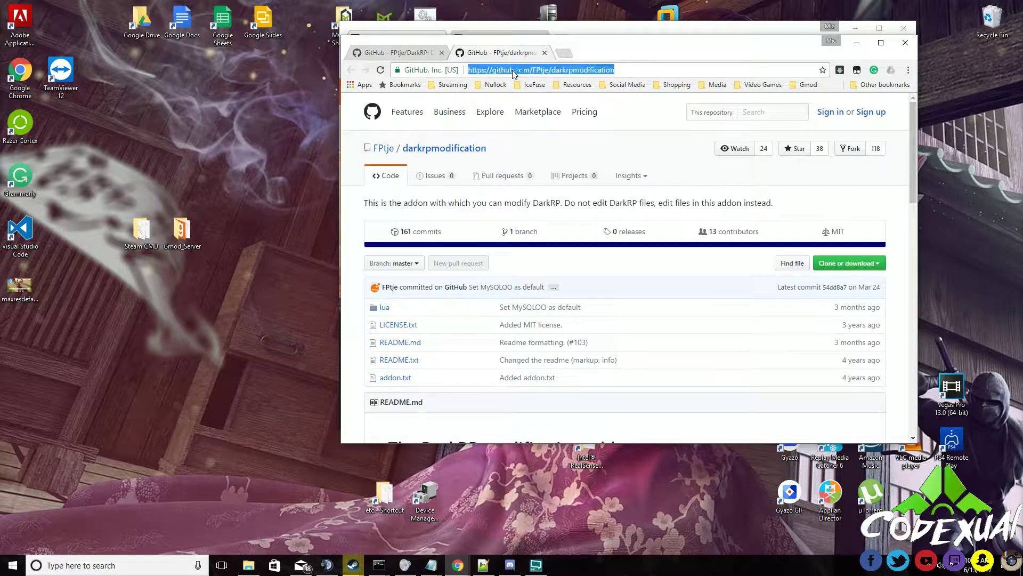
left_click(416, 53)
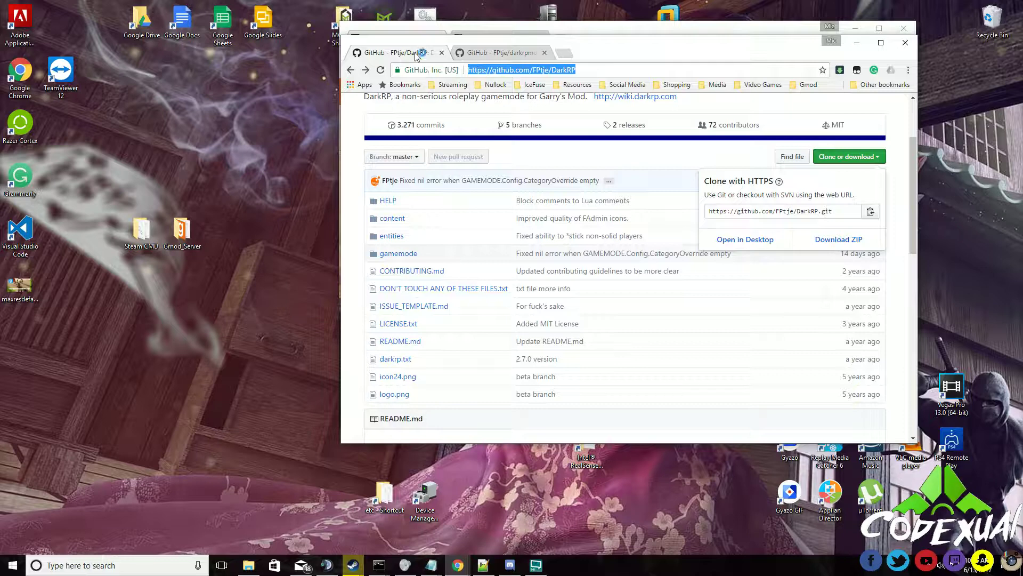
left_click(564, 155)
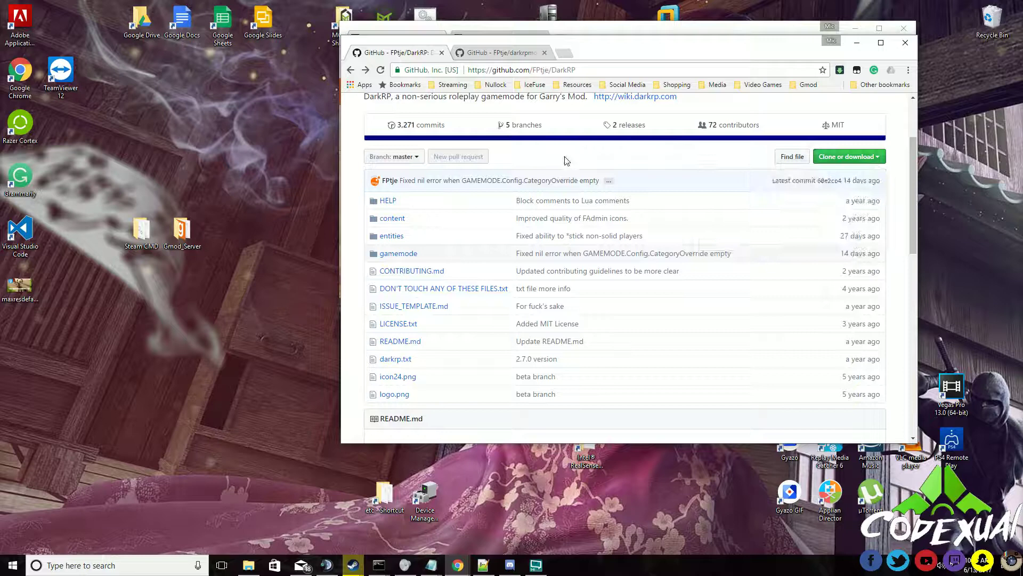
left_click(868, 157)
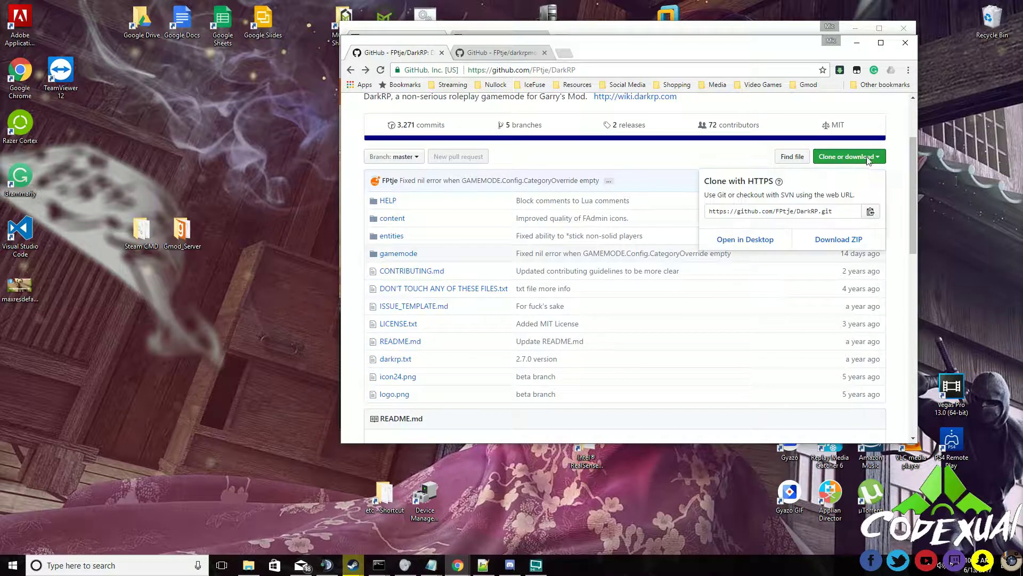
left_click(850, 240)
Step: Download the darkrpmodification repository as a ZIP as well
left_click(533, 56)
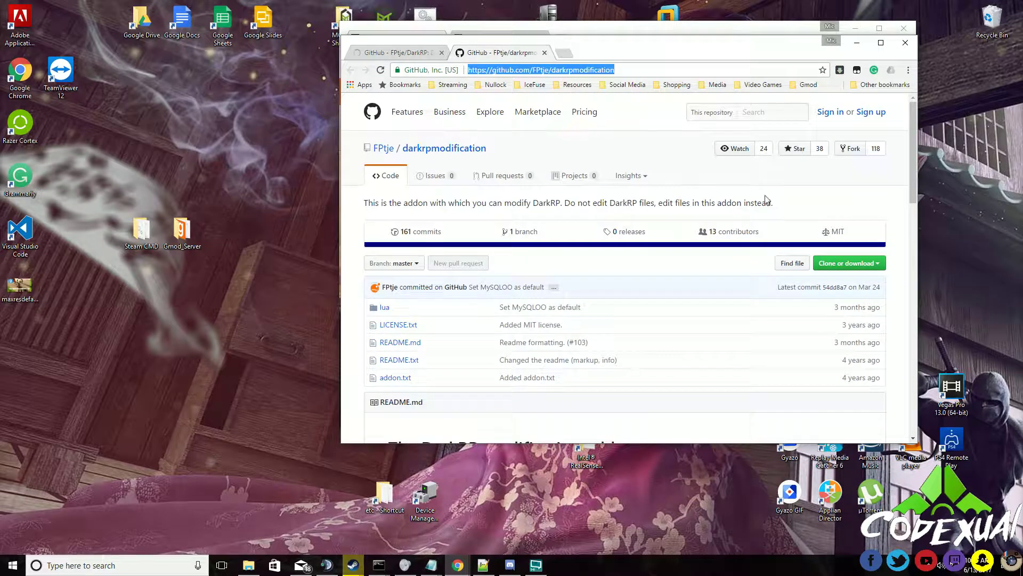
left_click(882, 266)
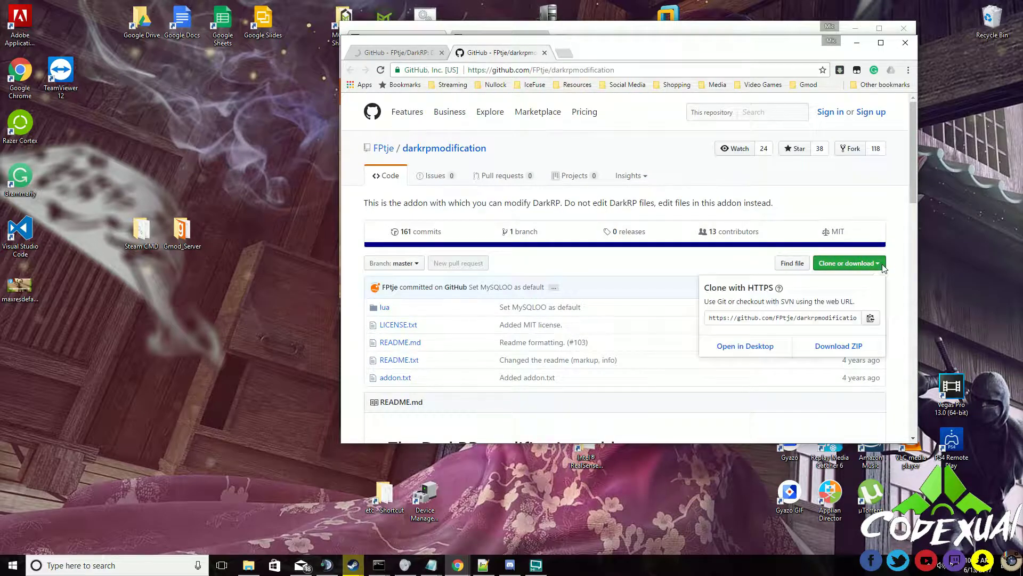
left_click(840, 348)
left_click(272, 417)
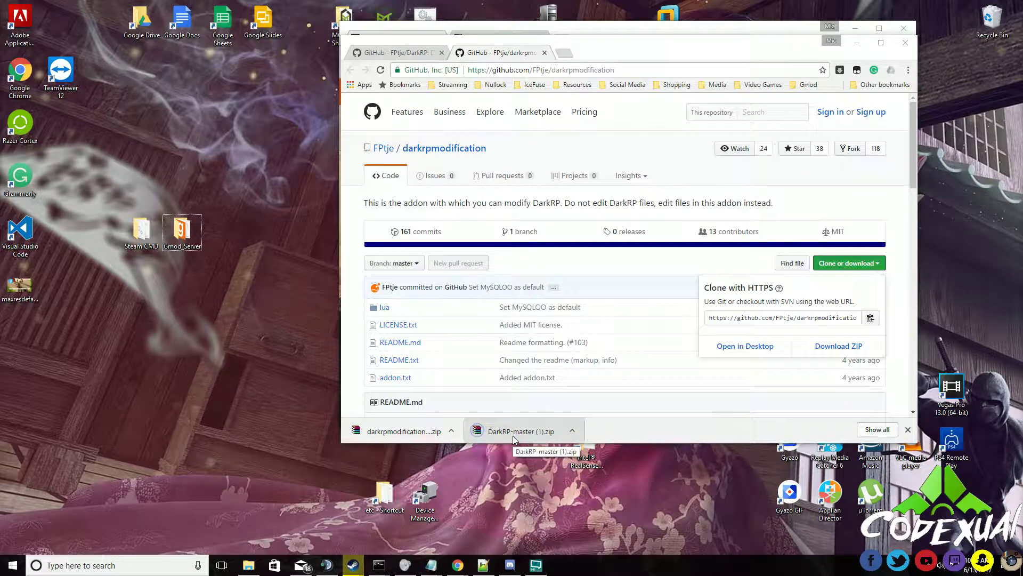
Step: Browse from the Gmod_Server desktop folder through garrysmod into the empty addons folder
double_click(182, 231)
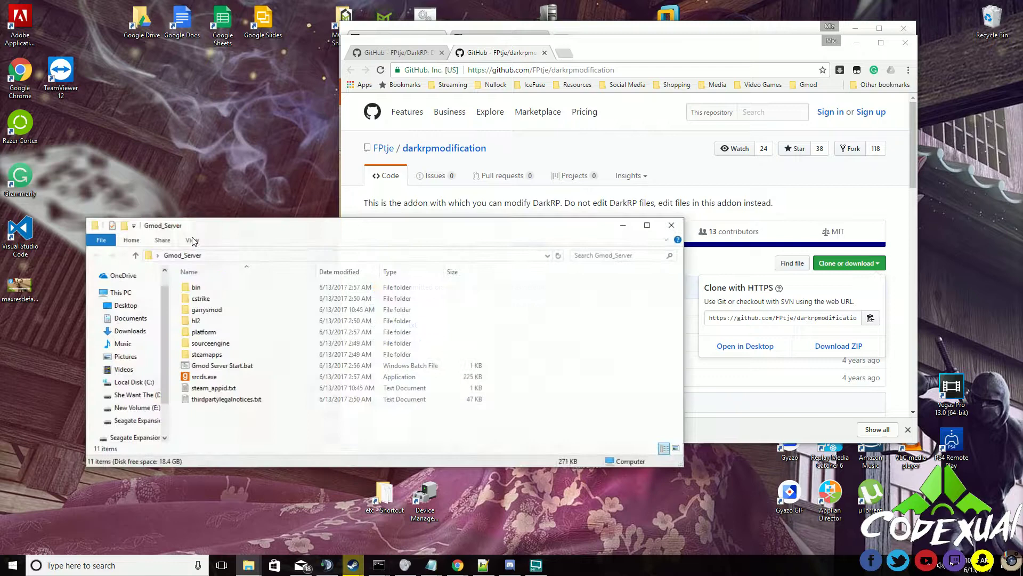
left_click_drag(237, 229, 201, 109)
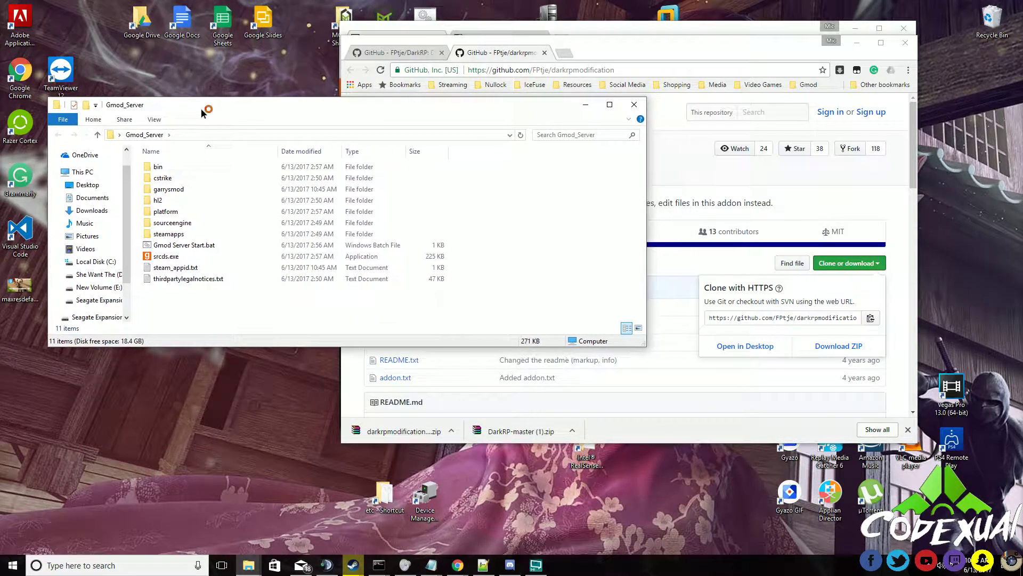
double_click(180, 191)
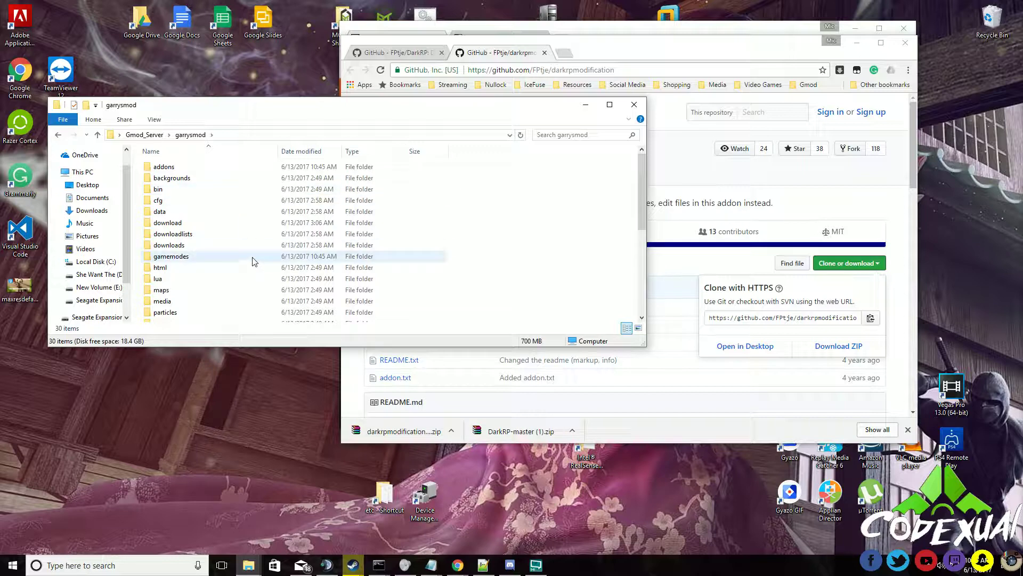
double_click(181, 168)
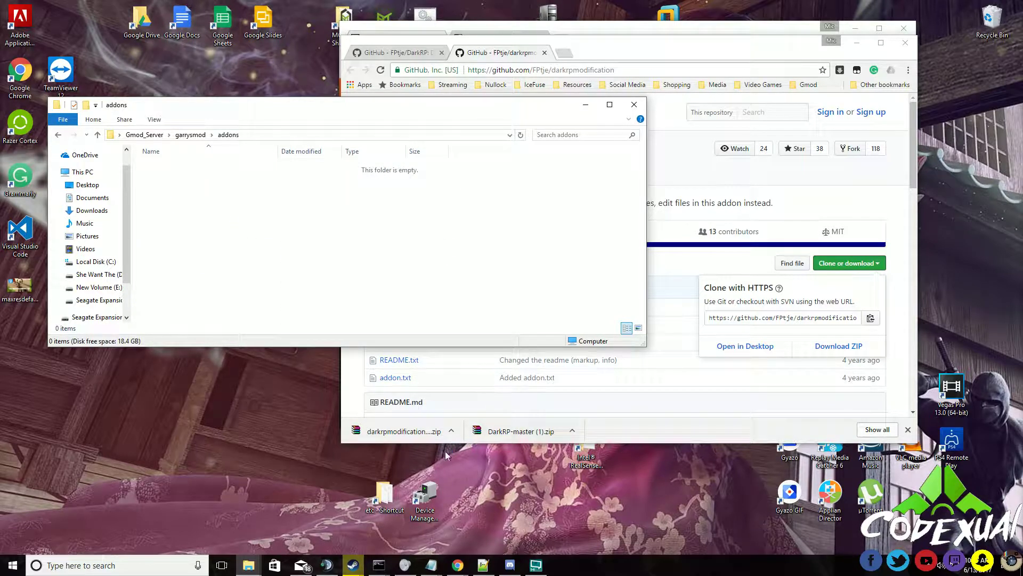
Step: Drag darkrpmodification-master out of the downloaded ZIP in WinRAR into the addons folder
left_click(403, 430)
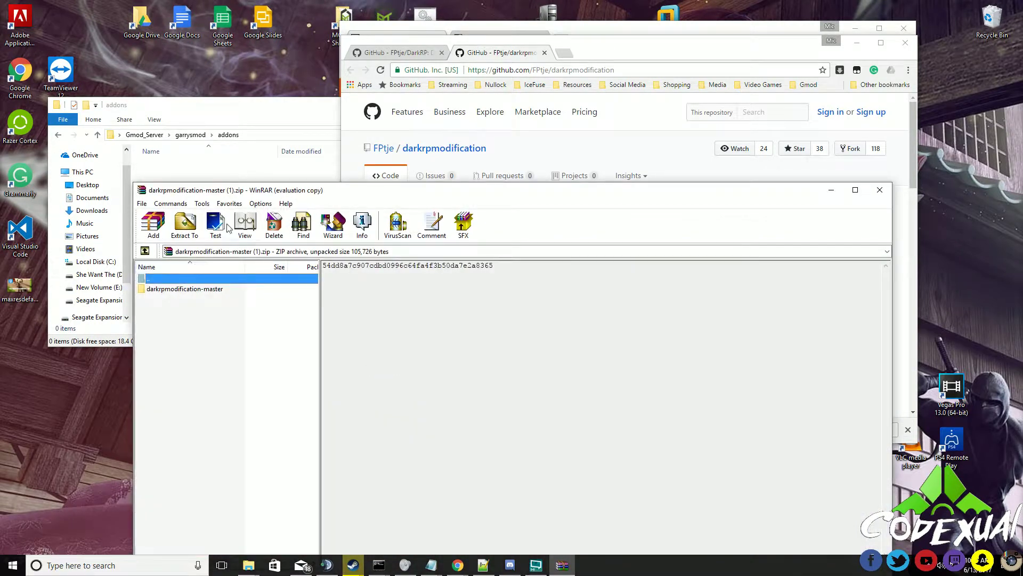
left_click_drag(309, 189, 467, 174)
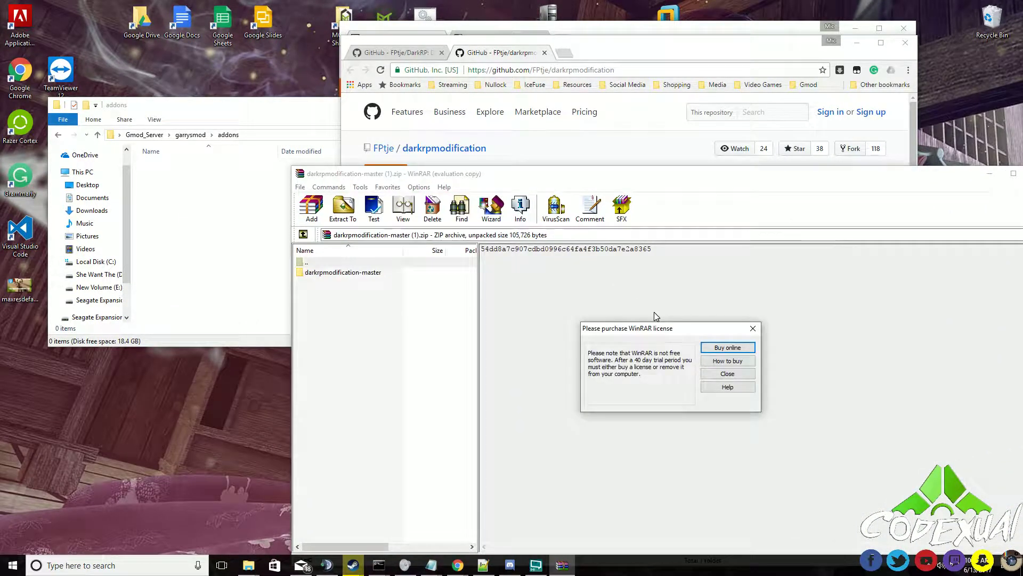
left_click(754, 327)
left_click_drag(207, 290, 190, 171)
left_click_drag(761, 195, 671, 219)
left_click(791, 211)
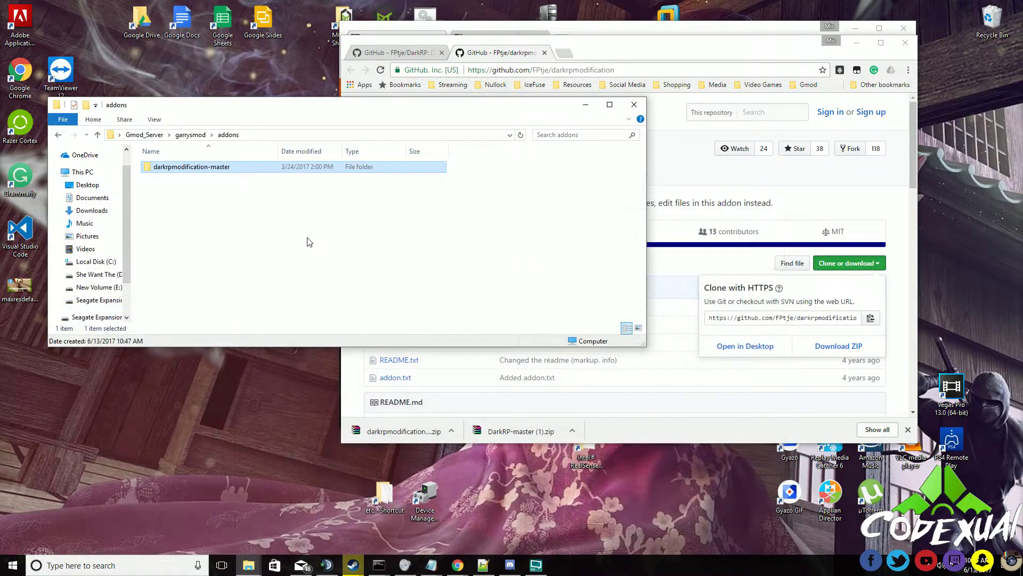
Step: Browse to darkrpmodification-master > lua > darkrp_config and open settings.lua with Notepad++
left_click(215, 169)
double_click(215, 170)
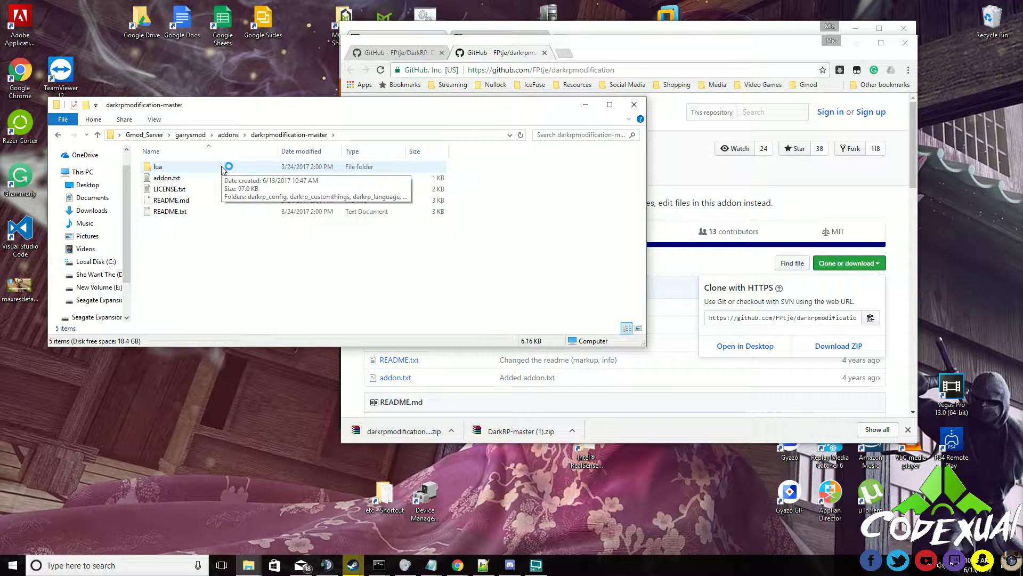
double_click(223, 167)
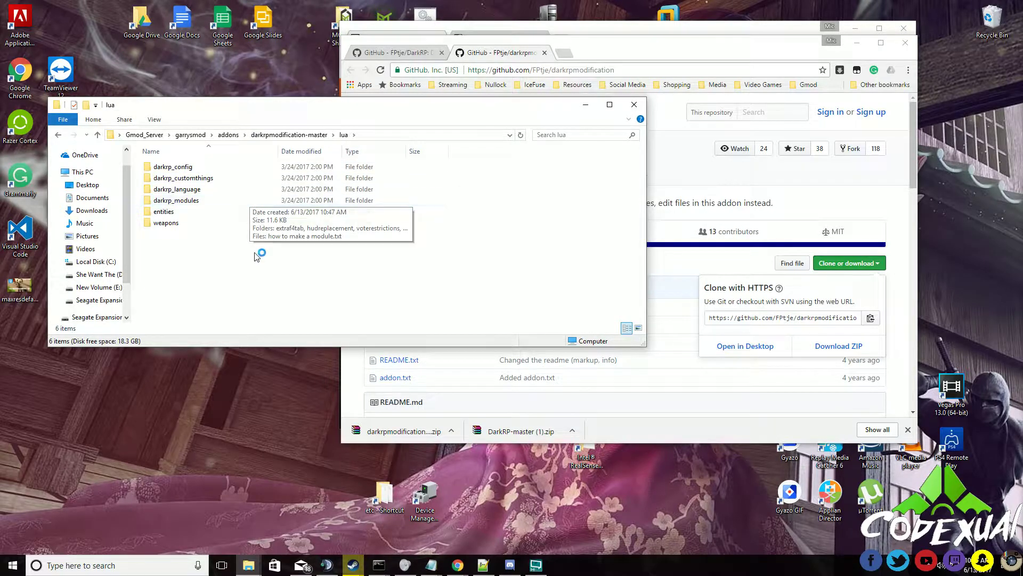
double_click(198, 170)
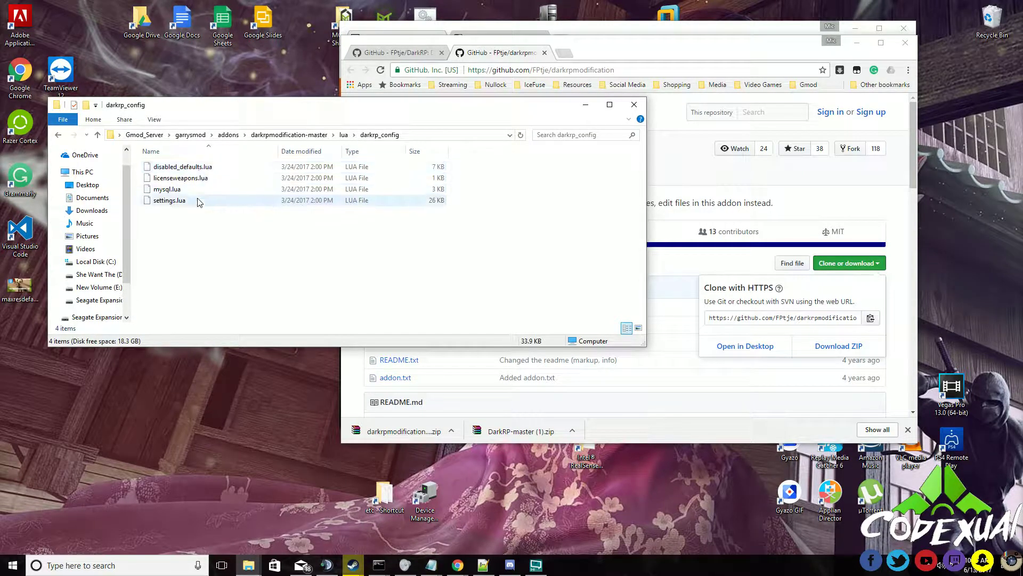
right_click(166, 203)
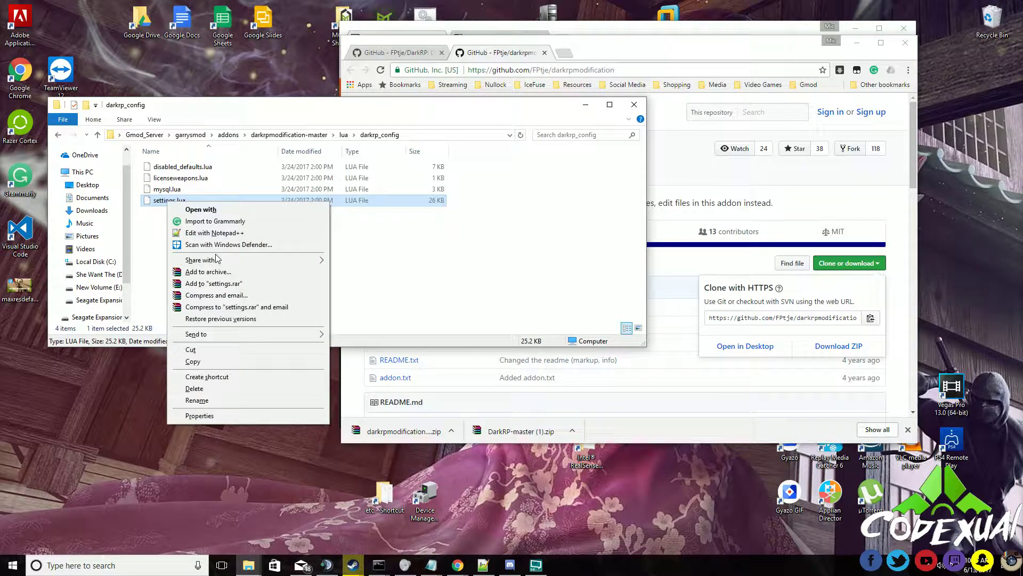
left_click(235, 234)
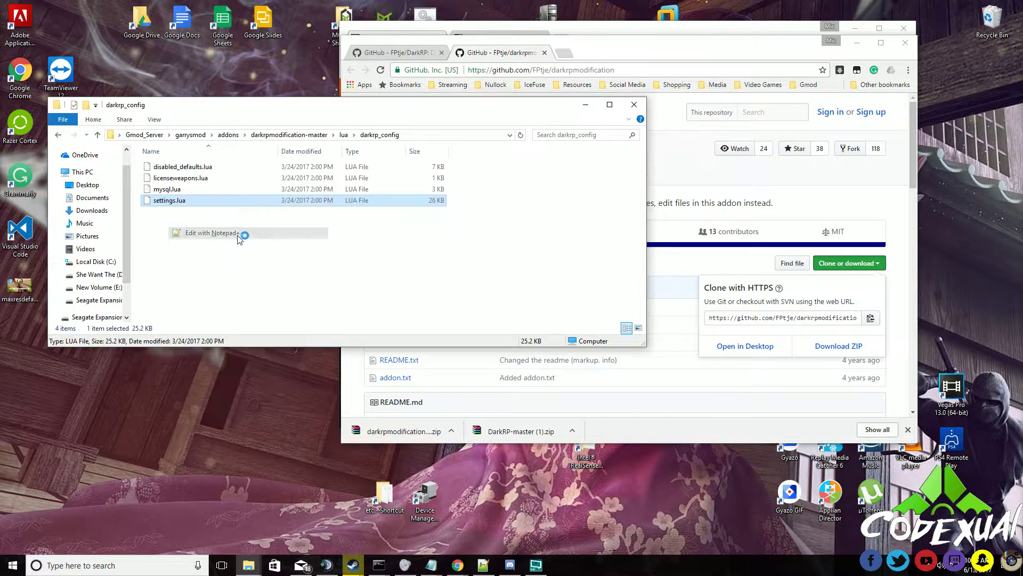
Step: Edit the DefaultPlayerGroups list so only the superadmin and admin entries remain
left_click(565, 334)
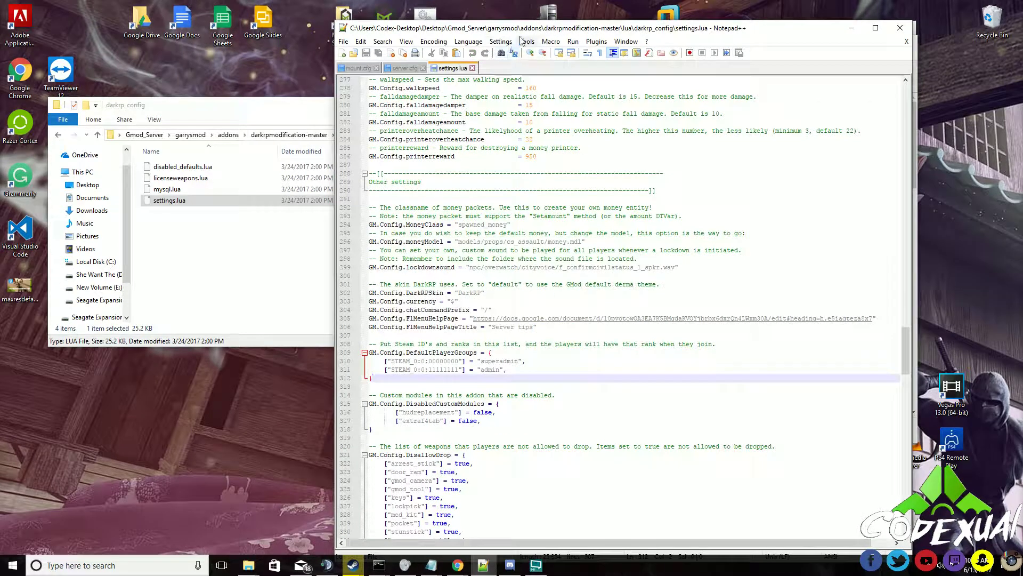
left_click_drag(522, 34, 281, 27)
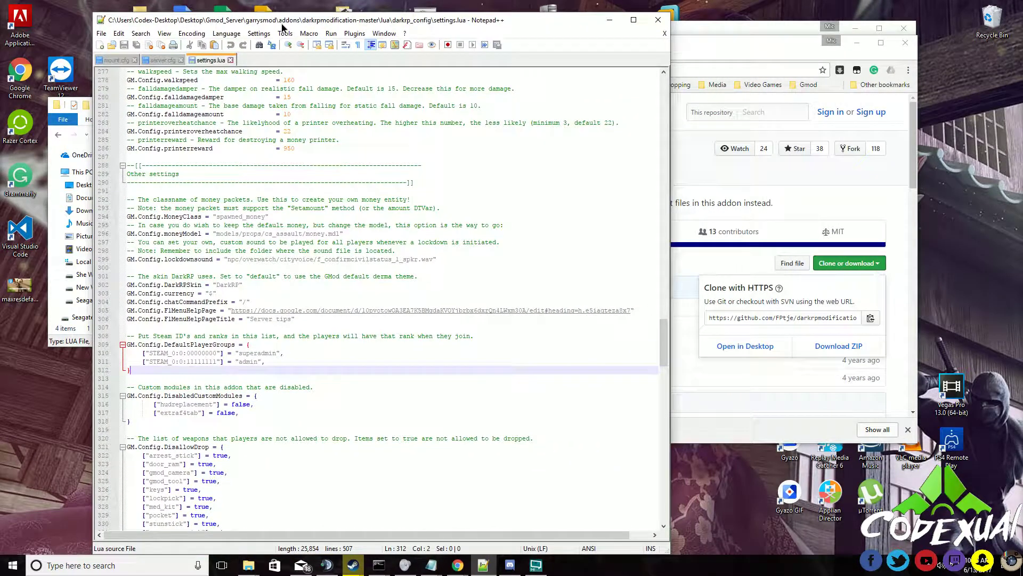
left_click_drag(142, 354, 283, 354)
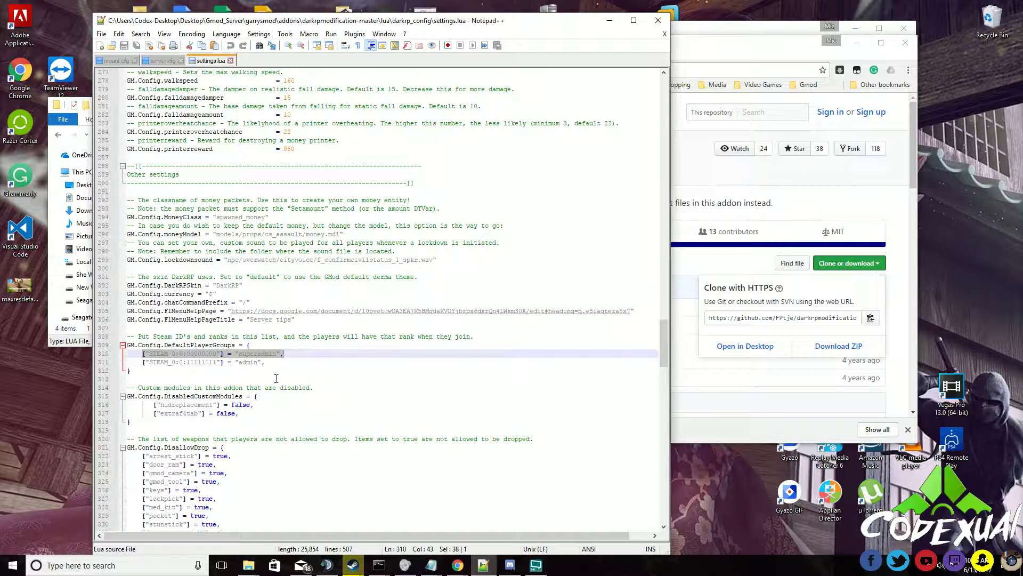
left_click_drag(263, 364, 145, 362)
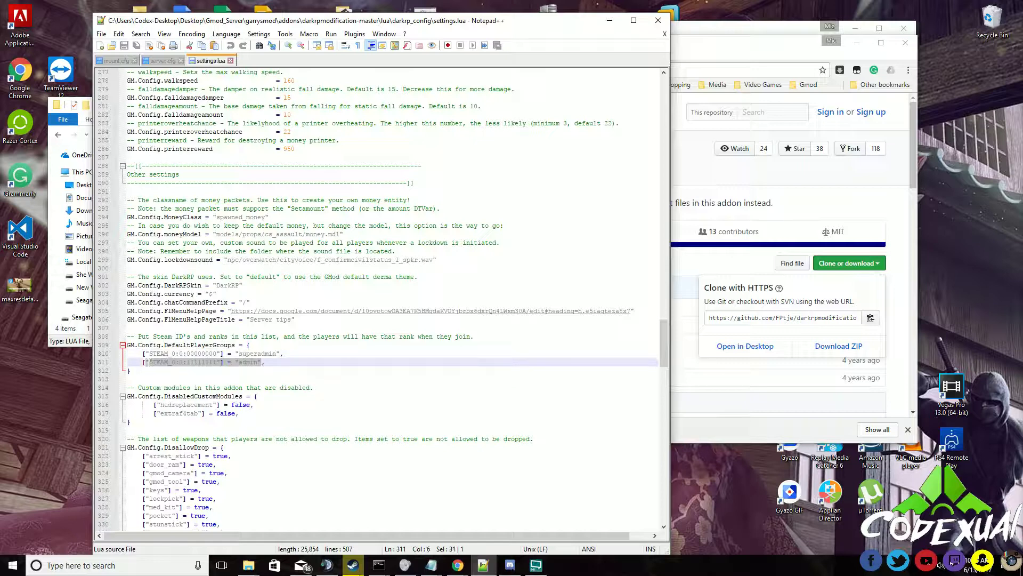
left_click_drag(265, 363, 144, 362)
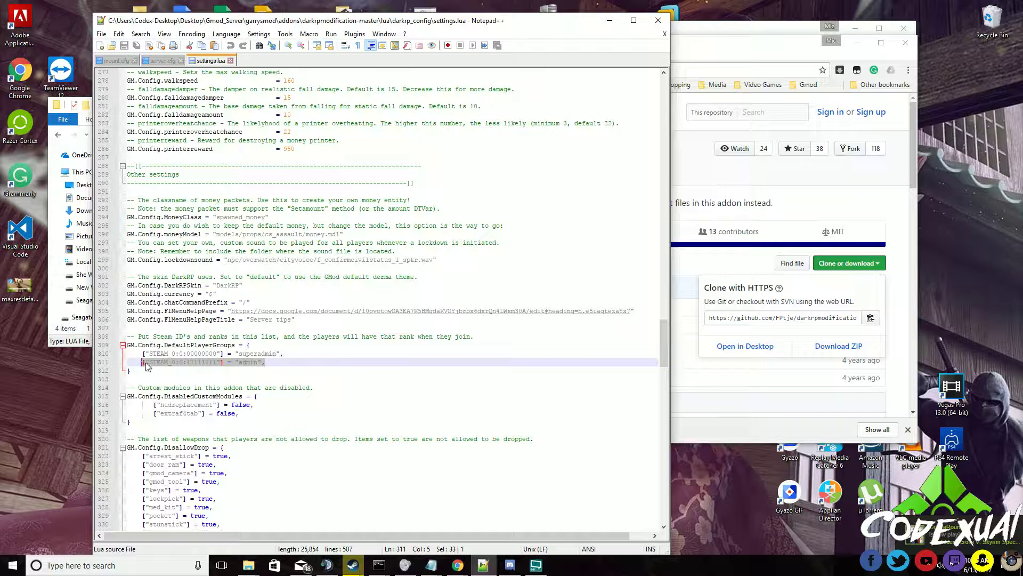
mouse_move(265, 362)
left_mouse_down()
mouse_move(106, 352)
mouse_move(102, 362)
left_mouse_up()
key("ctrl+c")
left_click(290, 365)
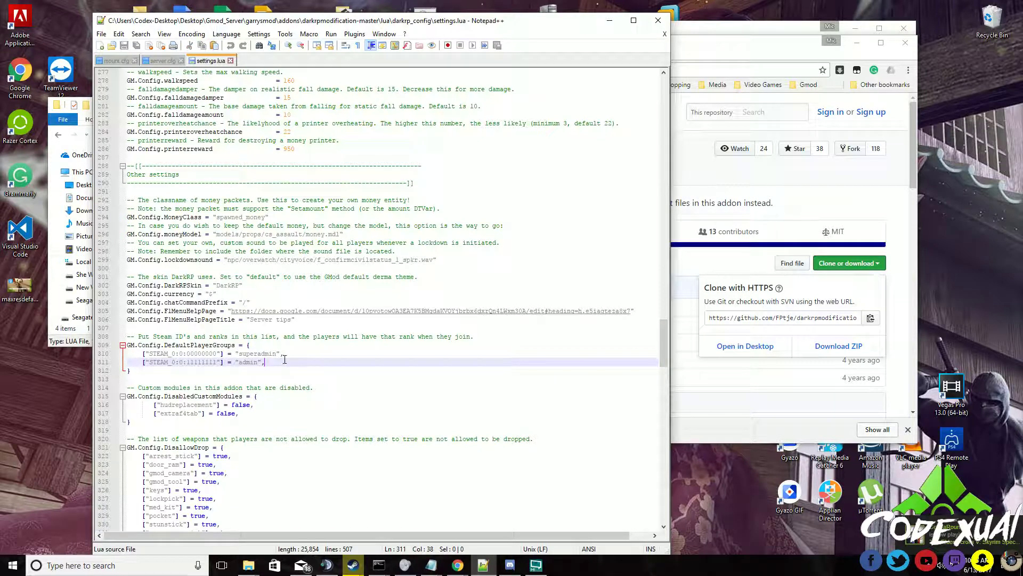
key("Return")
key("ctrl+v")
key("Return")
key("ctrl+v")
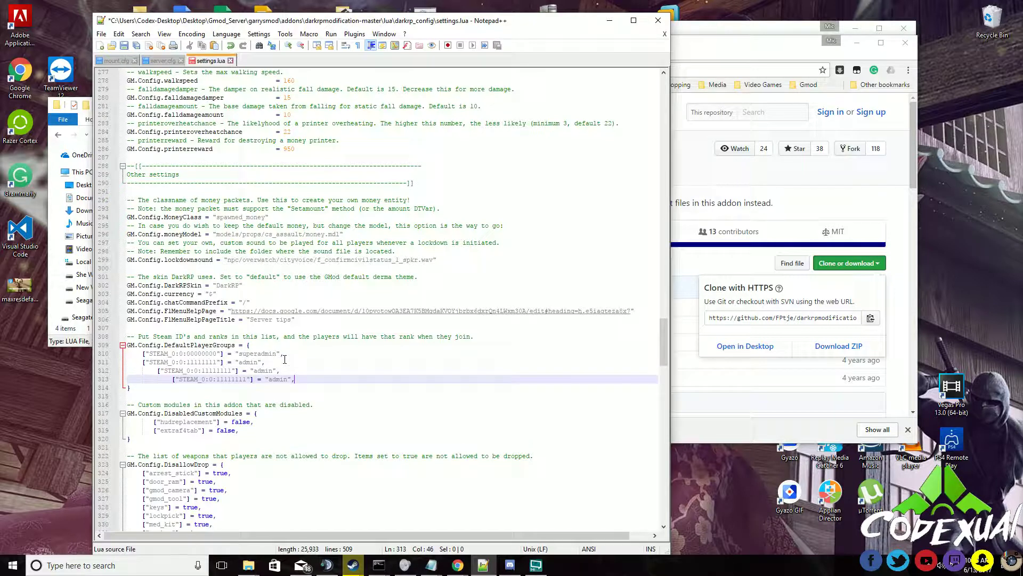
key("ctrl+z")
key("ctrl+z")
key("ctrl+z")
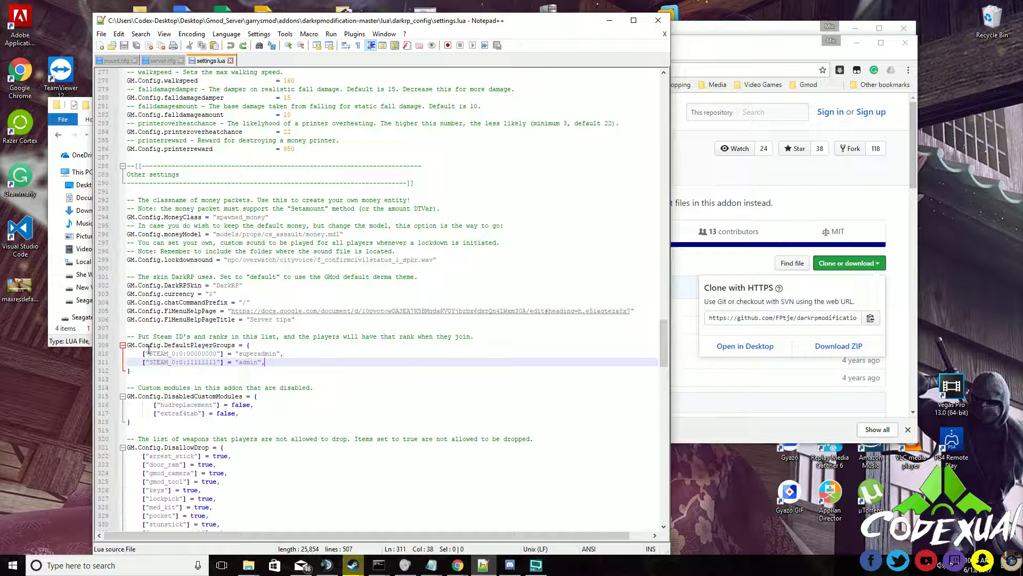
Step: Select the placeholder superadmin ID and copy the player's steamID from the lookup page
left_click_drag(150, 353, 220, 354)
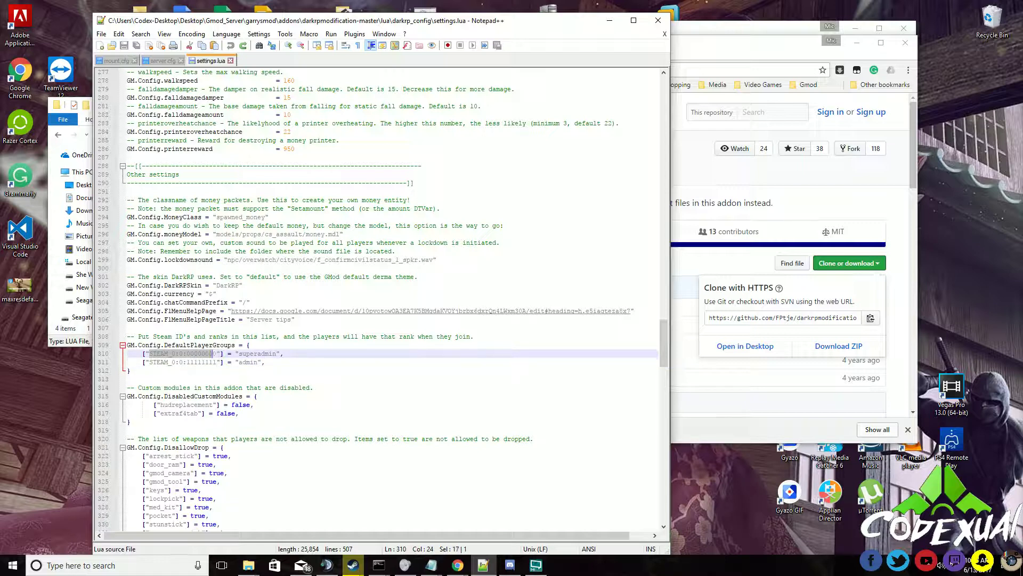
left_click(746, 26)
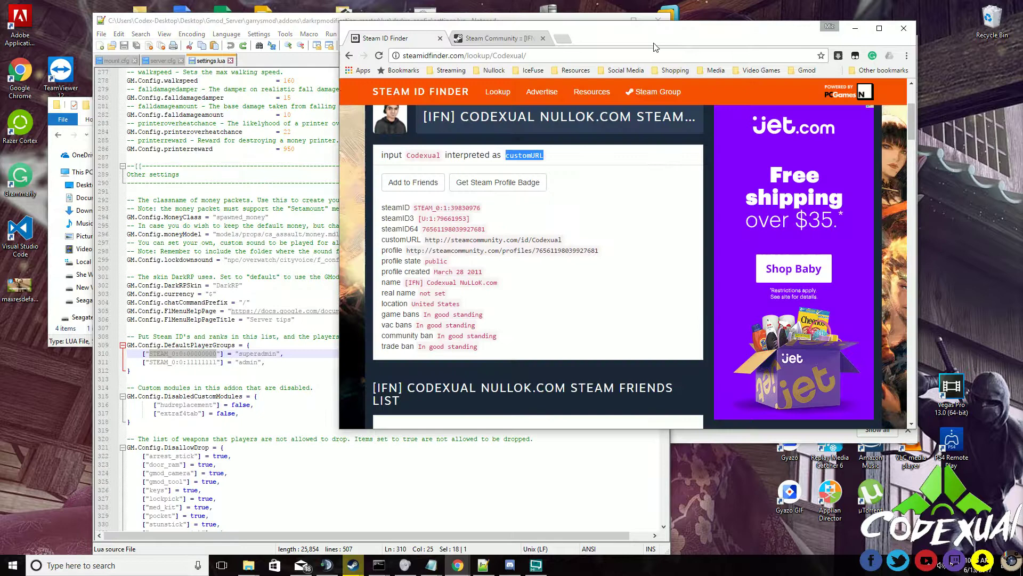
mouse_move(415, 208)
left_mouse_down()
mouse_move(438, 207)
mouse_move(381, 208)
mouse_move(478, 208)
left_mouse_up()
right_click(479, 208)
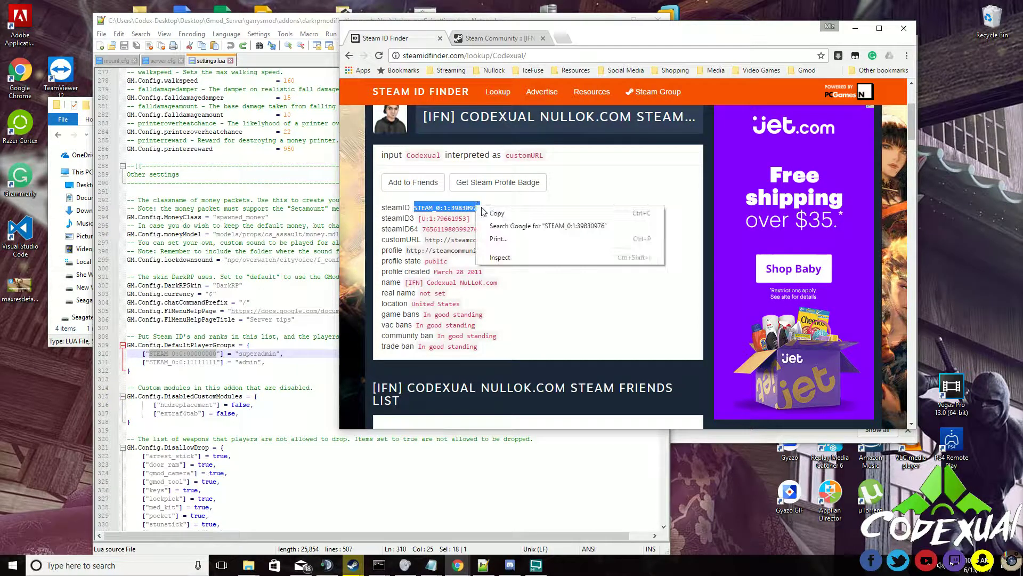
left_click(493, 214)
Step: Paste the player's Steam ID over the line 310 superadmin placeholder and save settings.lua
right_click(202, 355)
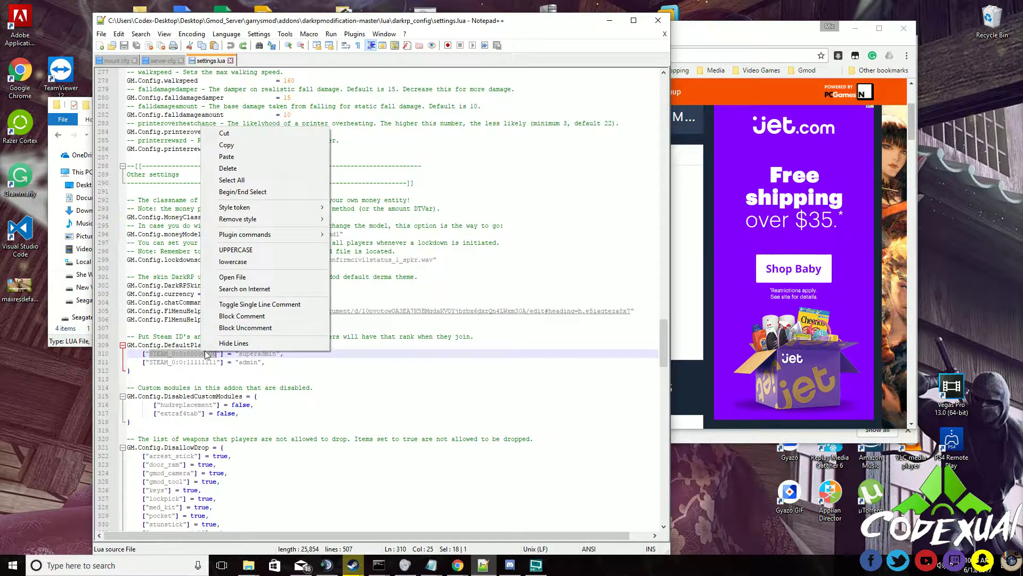
left_click(246, 155)
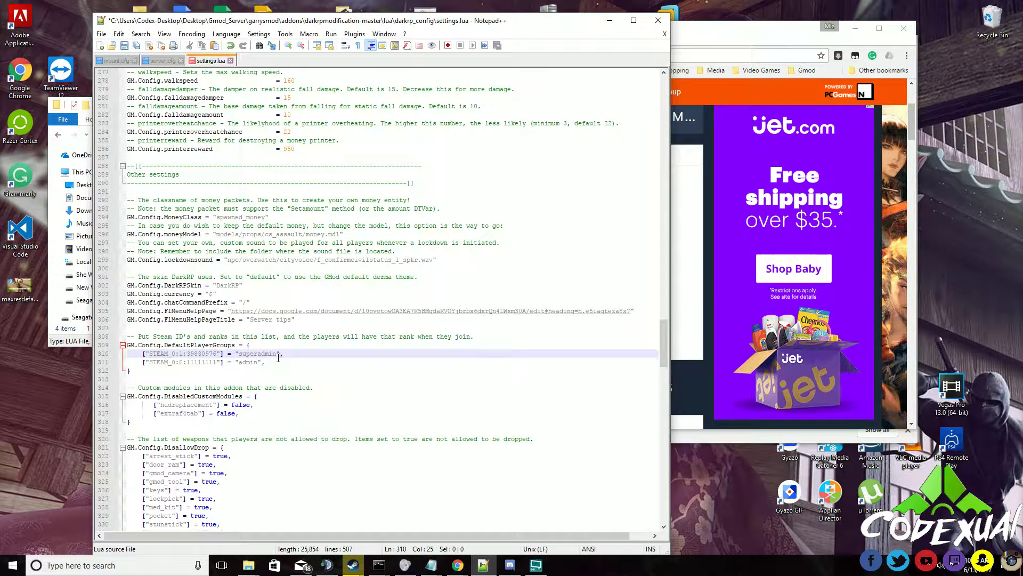
left_click(326, 369)
left_click(299, 362)
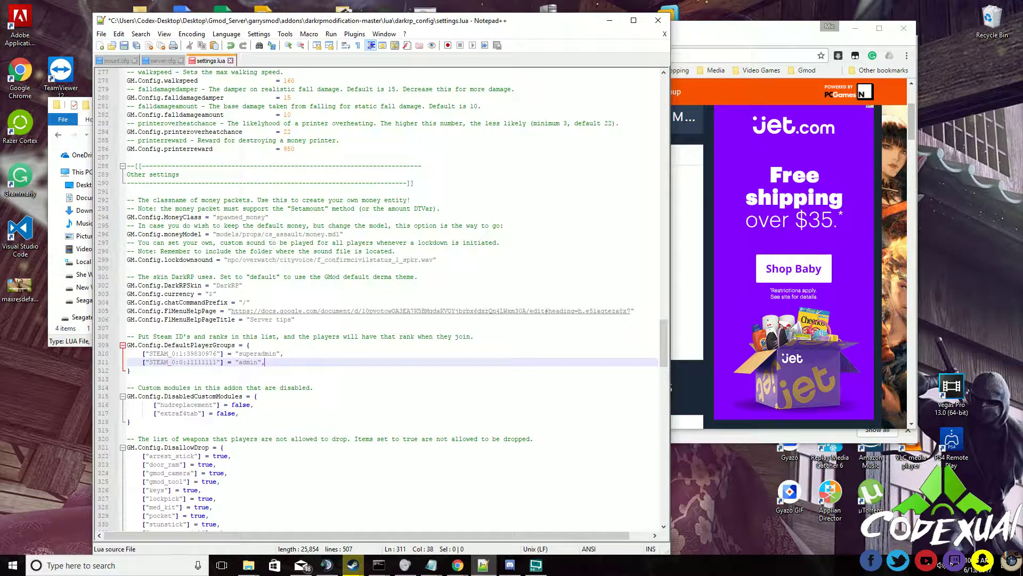
left_click(125, 47)
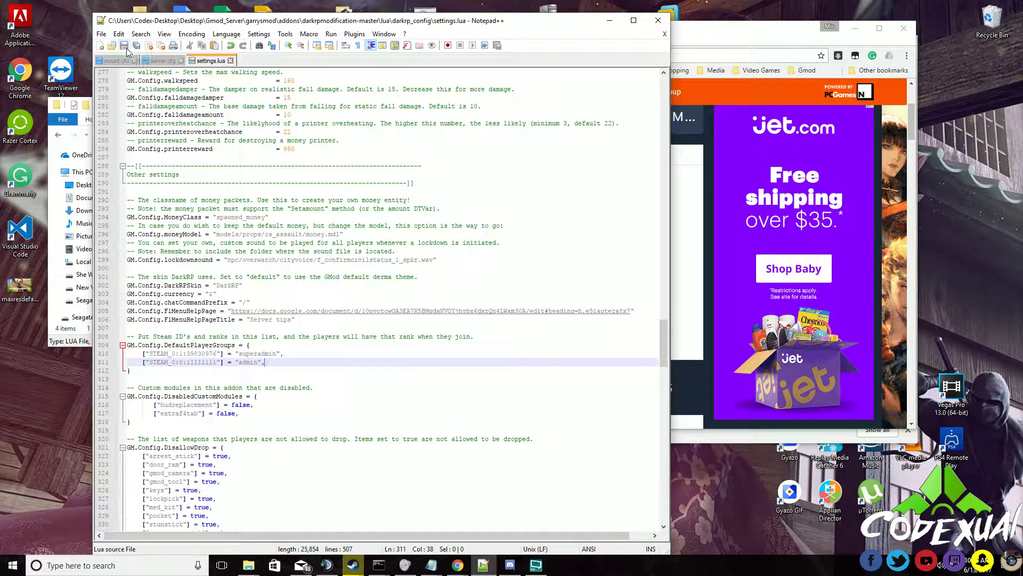
Step: Navigate from darkrp_config back up to Gmod_Server, then into garrysmod > gamemodes
left_click(609, 21)
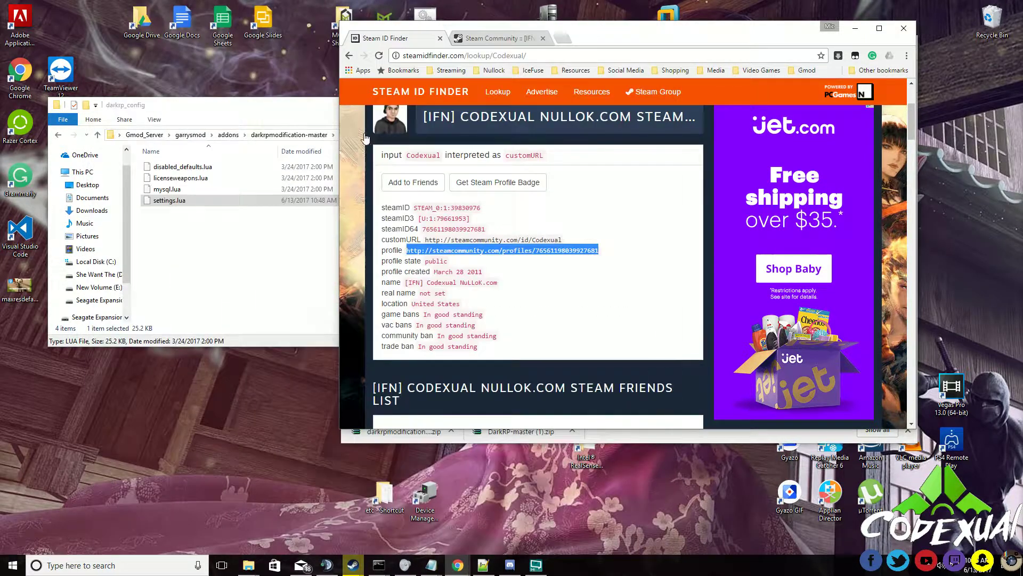
left_click(219, 279)
key("BackSpace")
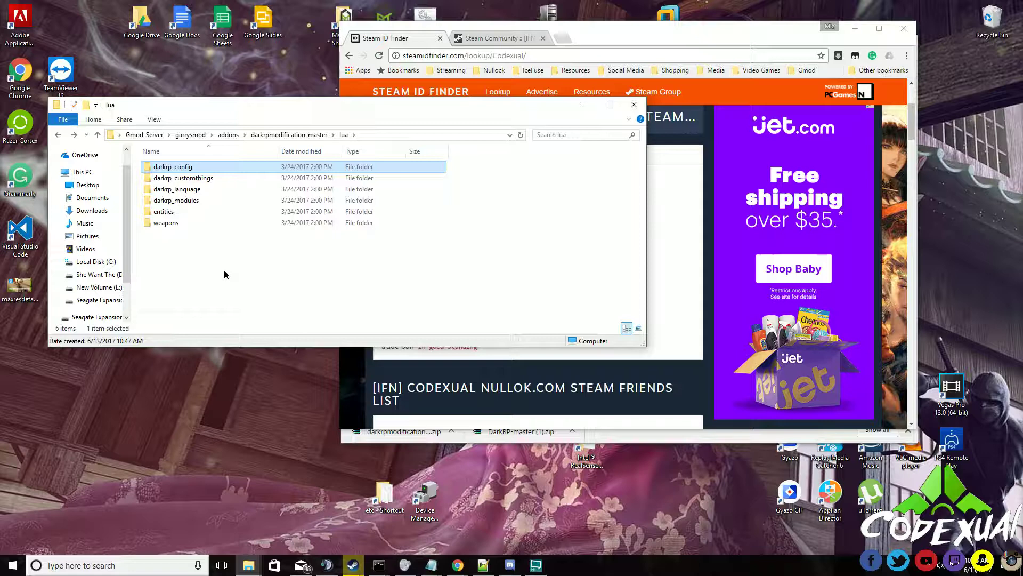
key("BackSpace")
key("BackSpace")
key("BackSpace")
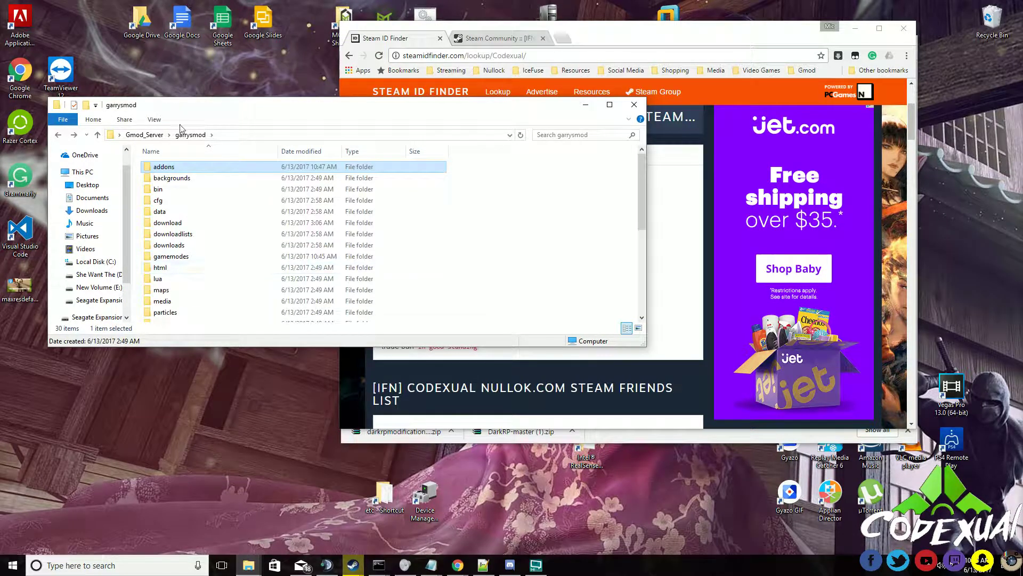
left_click(147, 135)
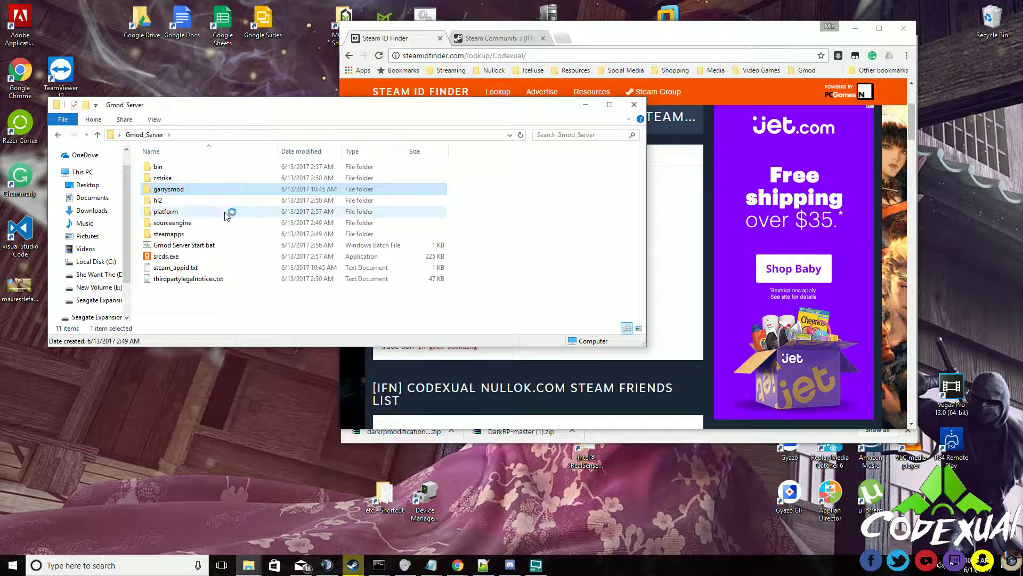
double_click(181, 190)
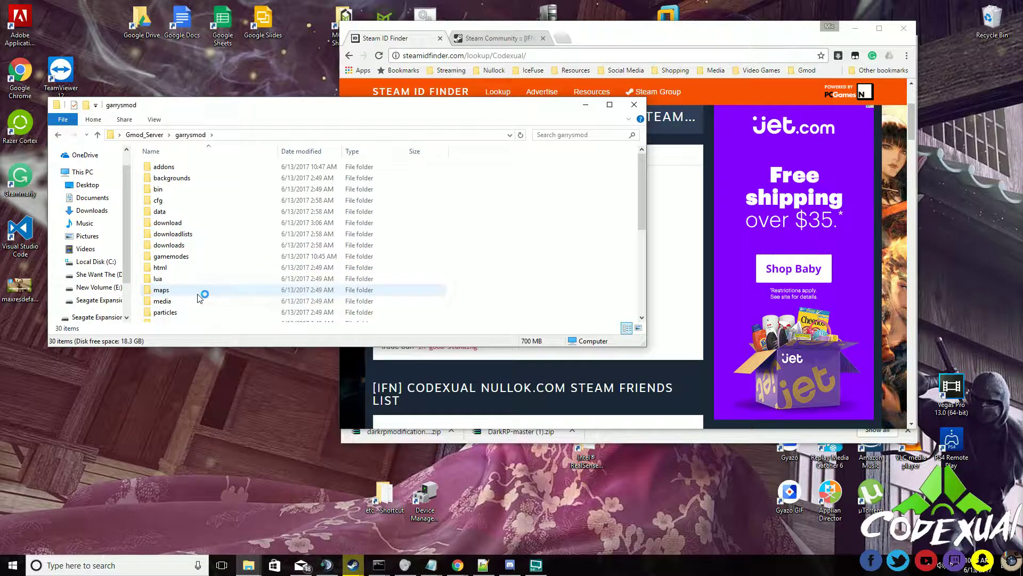
scroll(202, 266, "down", 5)
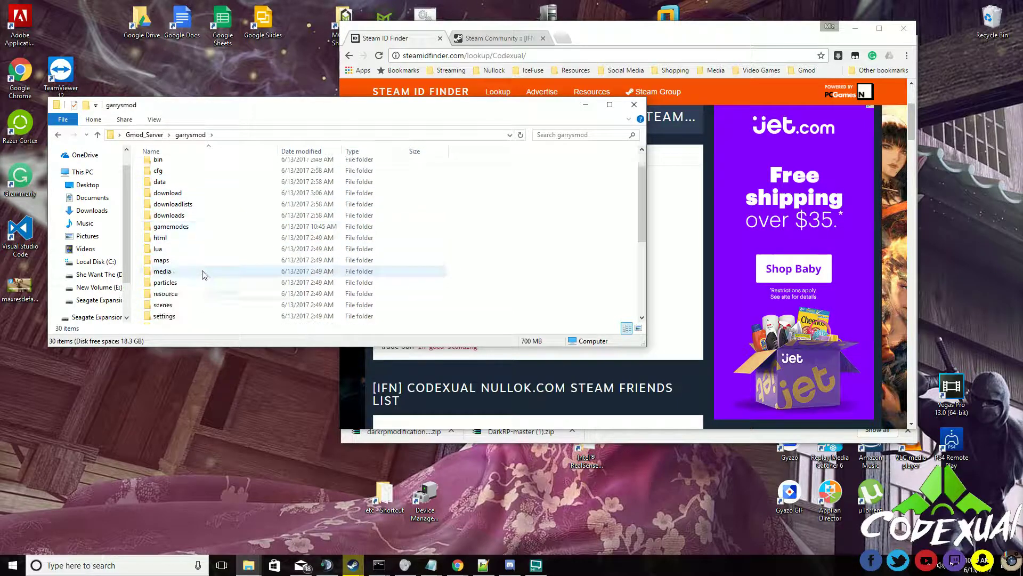
scroll(204, 274, "up", 4)
scroll(219, 231, "up", 2)
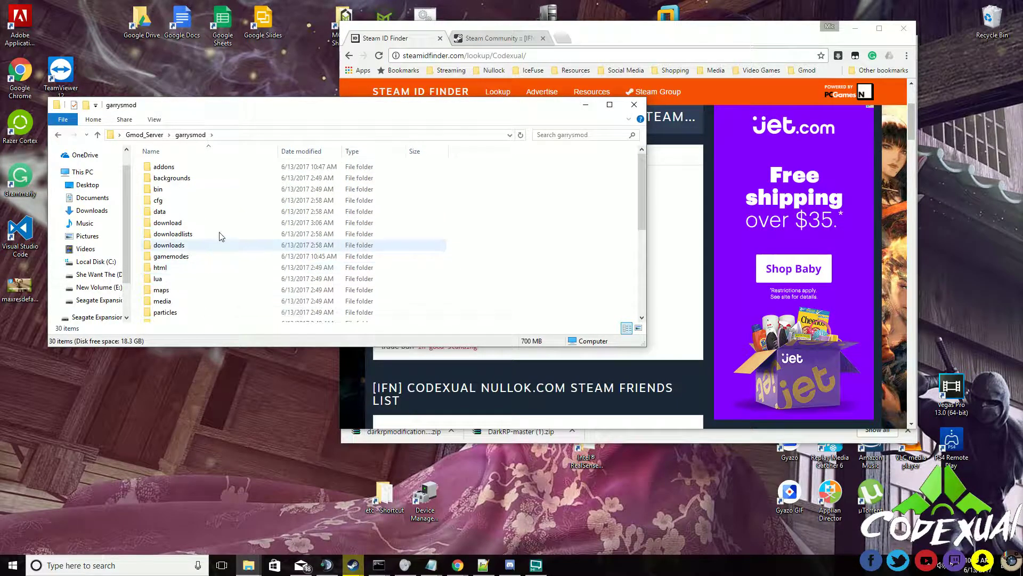
double_click(201, 260)
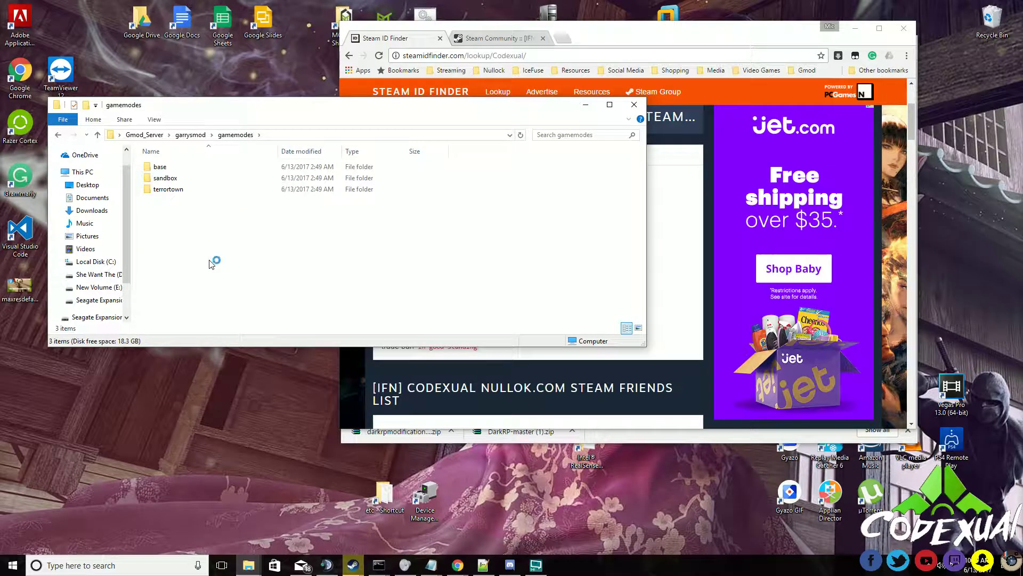
Step: Drag DarkRP-master from DarkRP-master (1).zip in WinRAR into the gamemodes folder
left_click(495, 432)
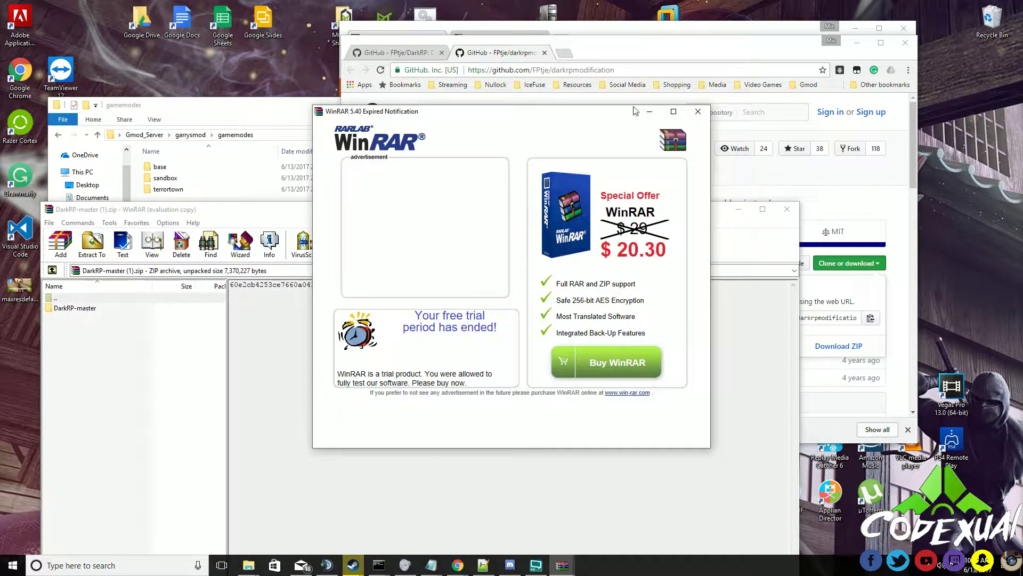
left_click(699, 112)
left_click_drag(410, 216, 741, 157)
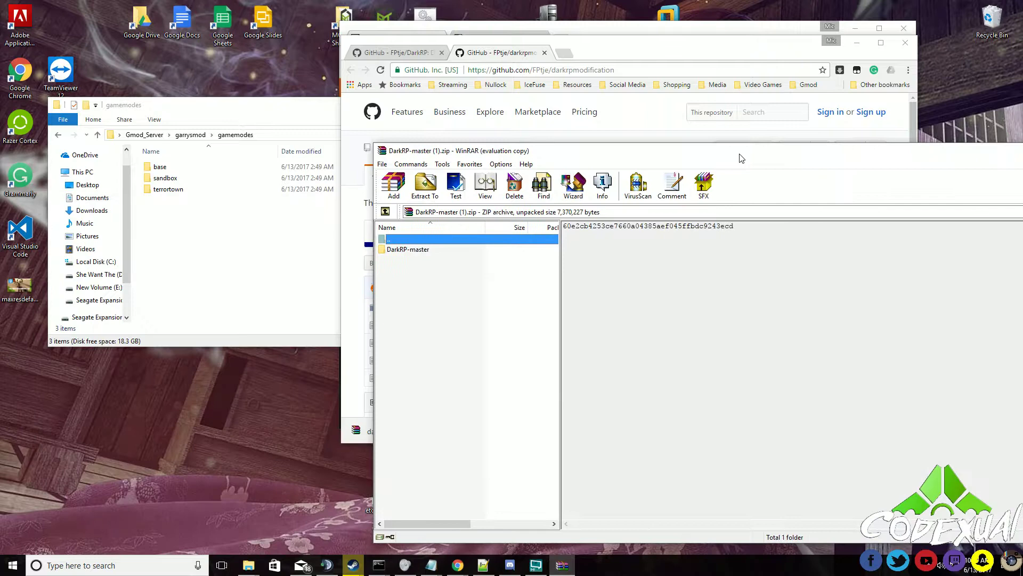
left_click_drag(405, 249, 215, 260)
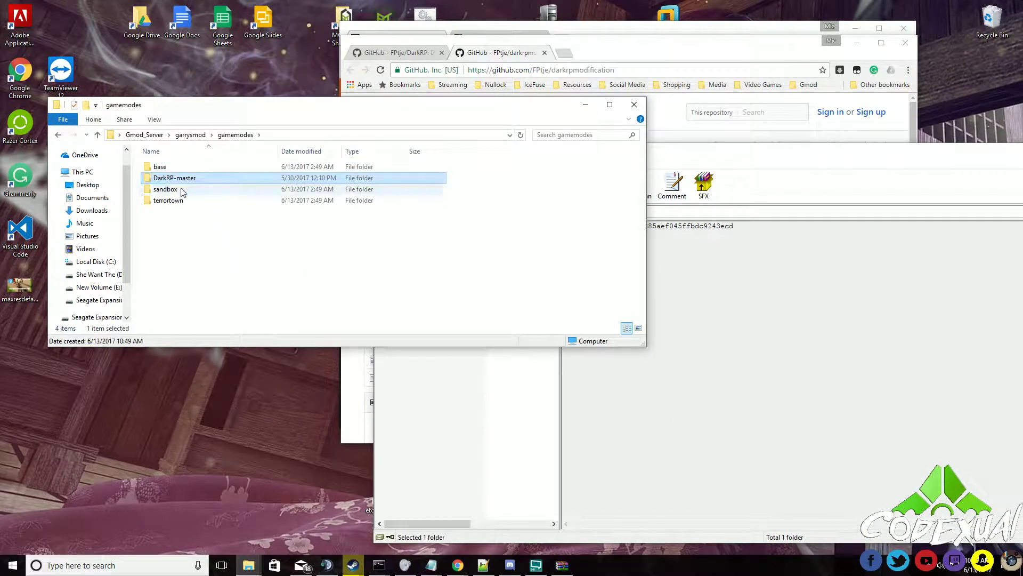
Step: Rename the DarkRP-master gamemode folder to DarkRP
right_click(181, 181)
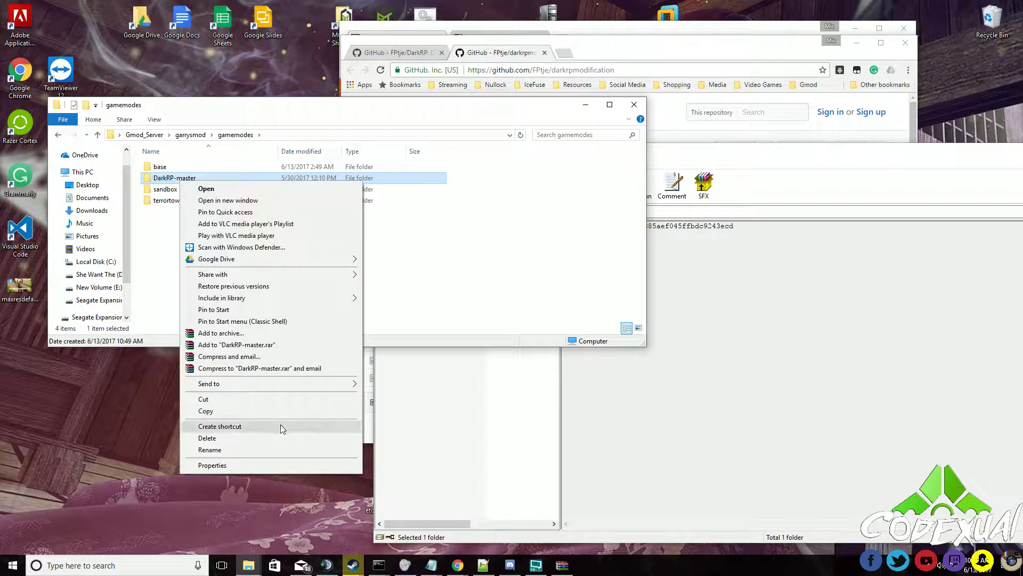
left_click(274, 447)
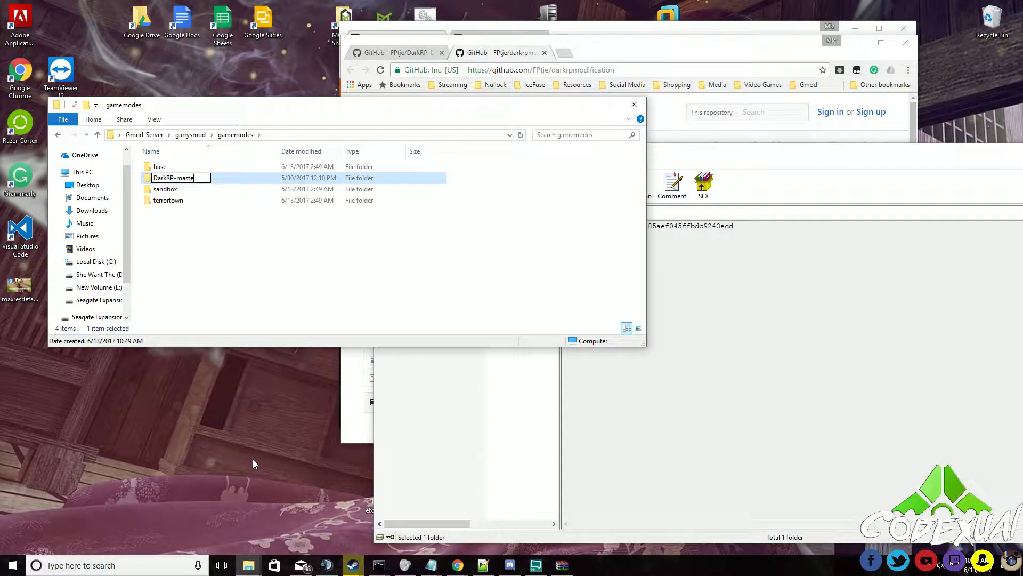
key("BackSpace")
key("BackSpace")
key("BackSpace")
left_click(179, 253)
Step: Look inside DarkRP's gamemode folder, then go back up to the Gmod_Server folder
double_click(163, 178)
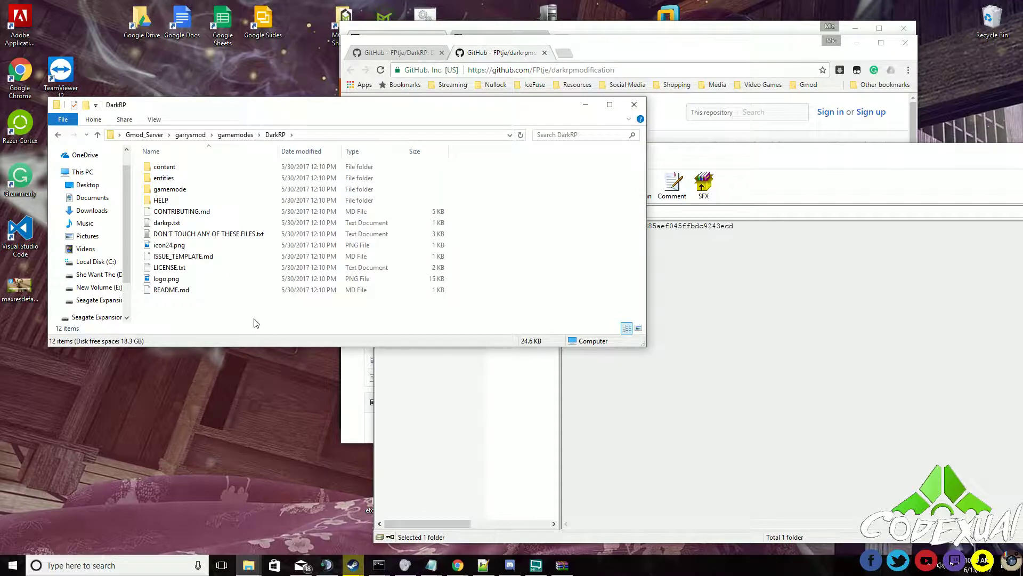
double_click(195, 189)
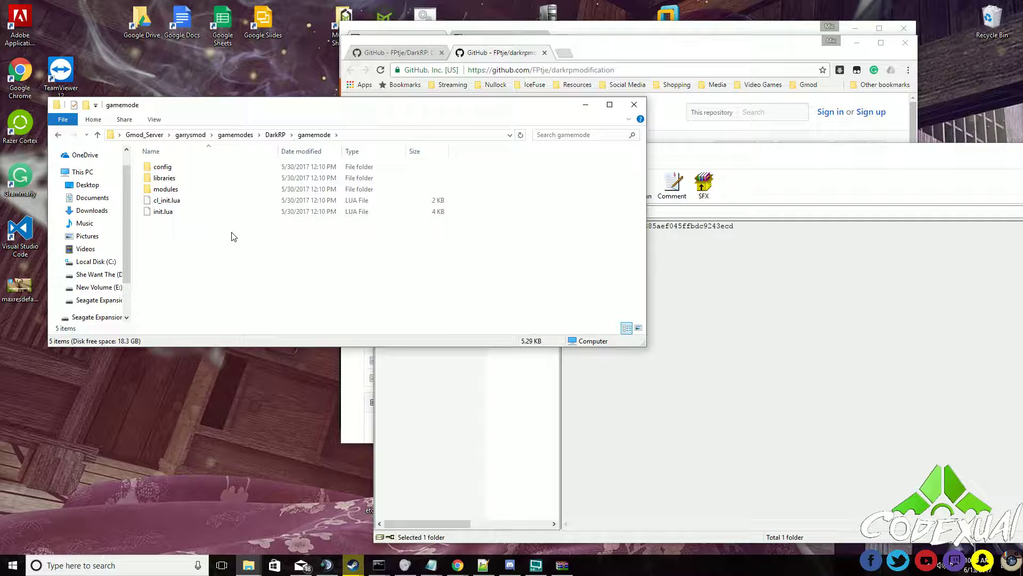
key("BackSpace")
key("BackSpace")
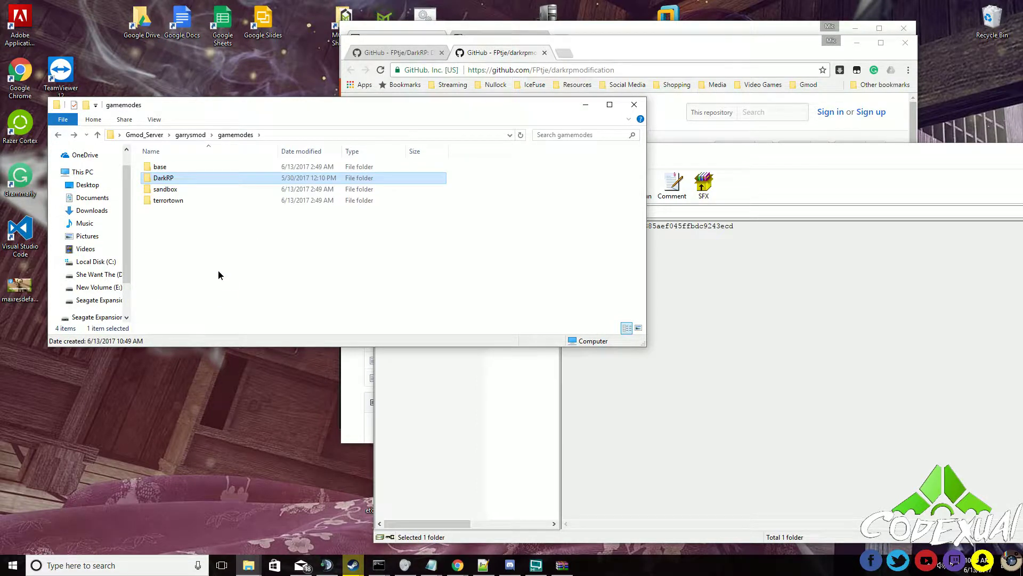
key("BackSpace")
scroll(221, 231, "down", 5)
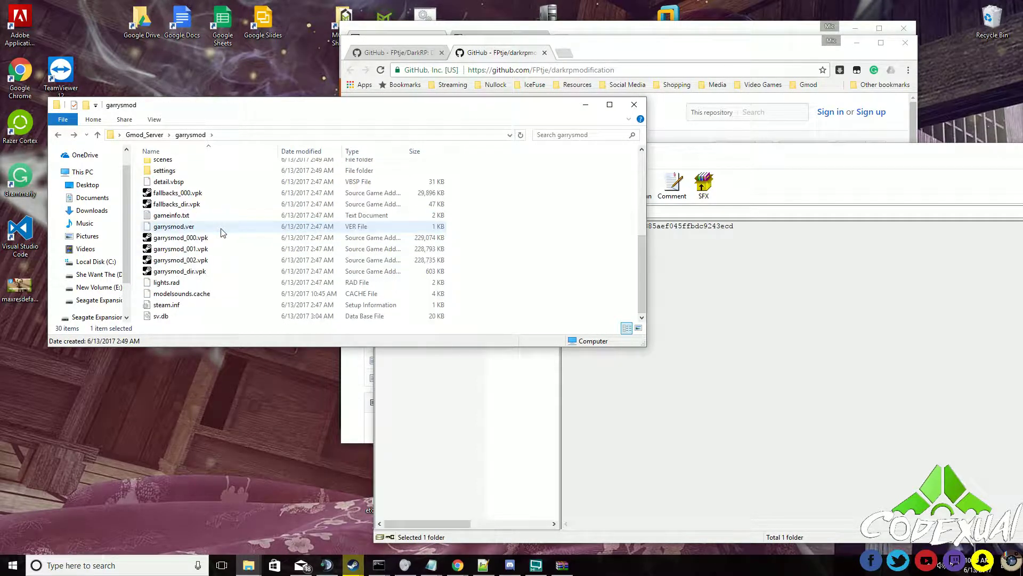
key("alt+Up")
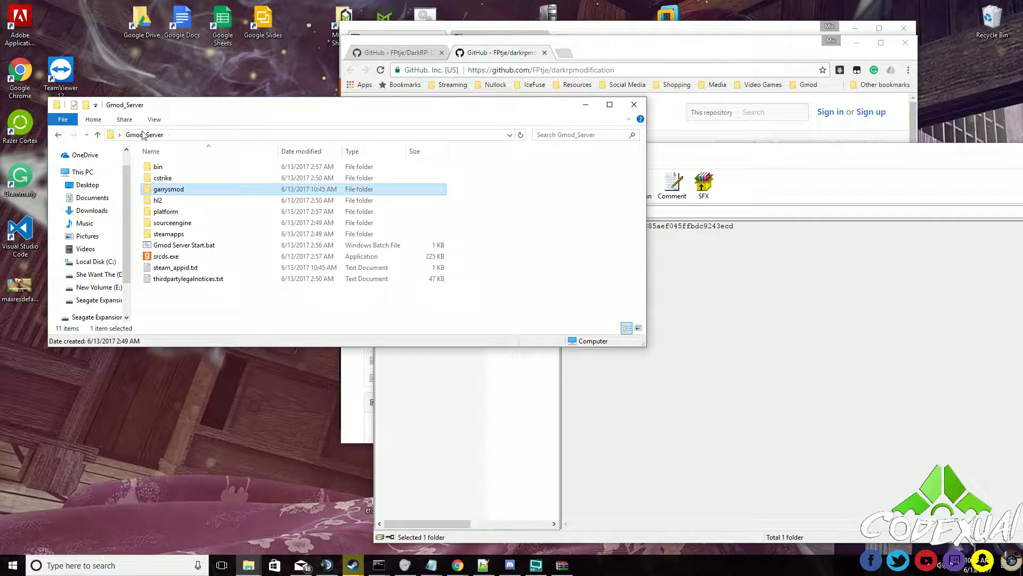
left_click_drag(182, 106, 217, 96)
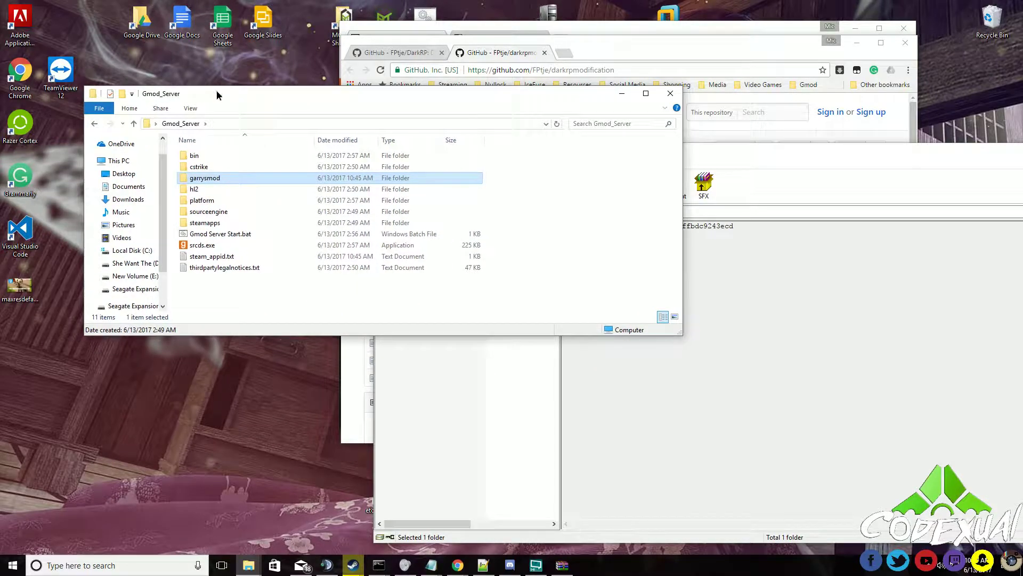
Step: Open Gmod Server Start.bat in Notepad and find the '+map gm_flatgrass' start line
right_click(218, 235)
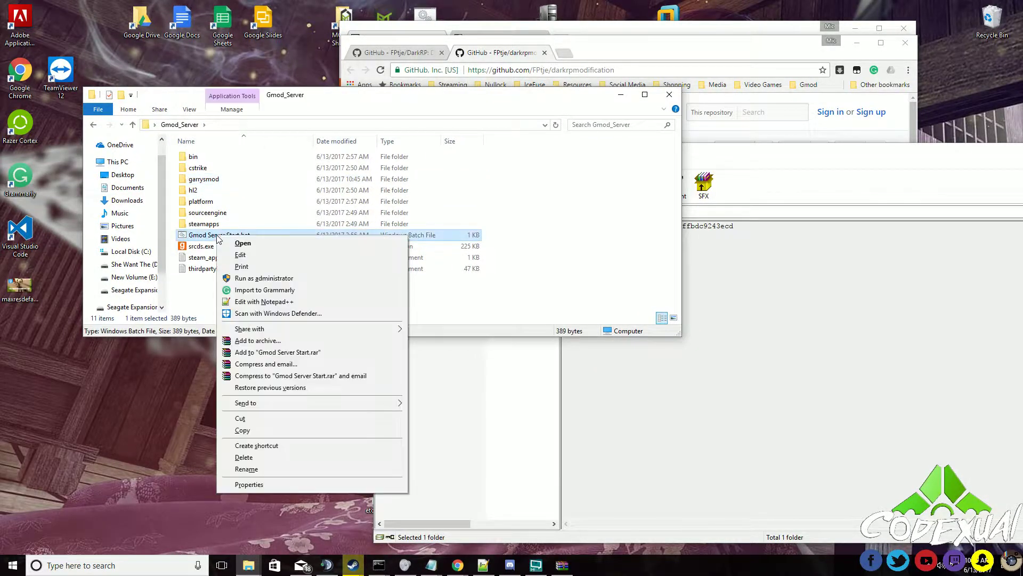
left_click(232, 255)
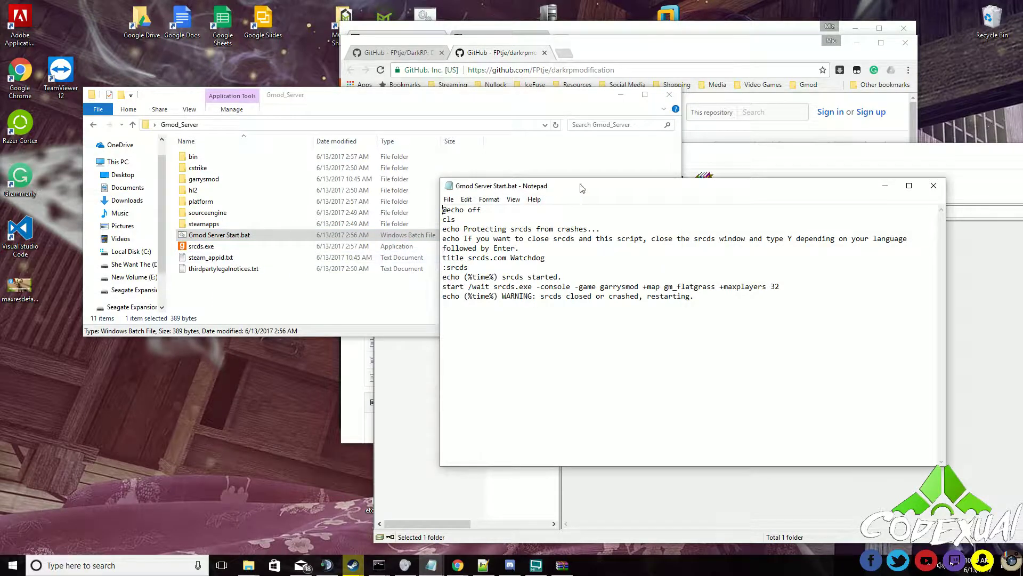
left_click_drag(583, 189, 237, 192)
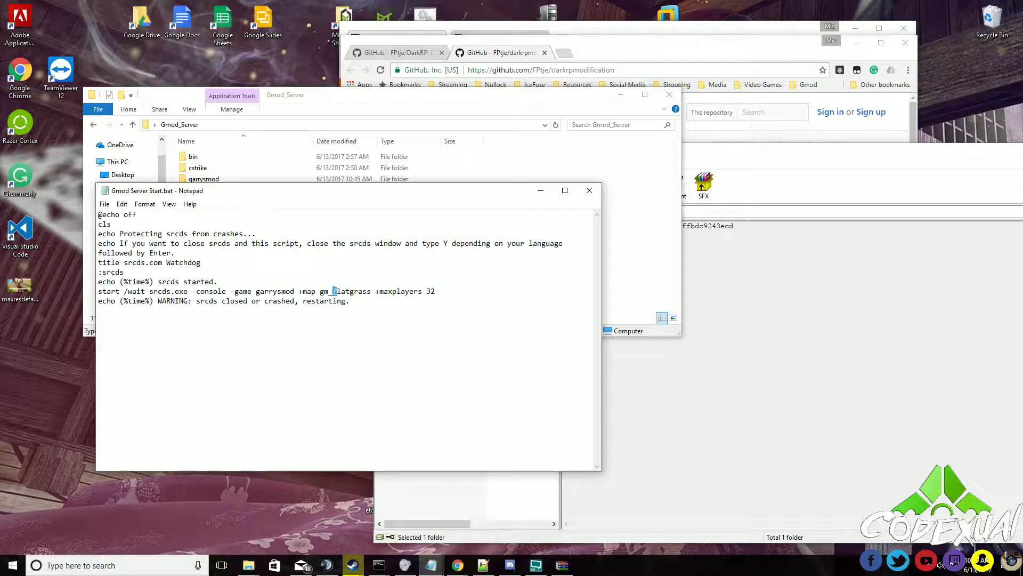
left_click_drag(334, 291, 371, 291)
left_click(371, 291)
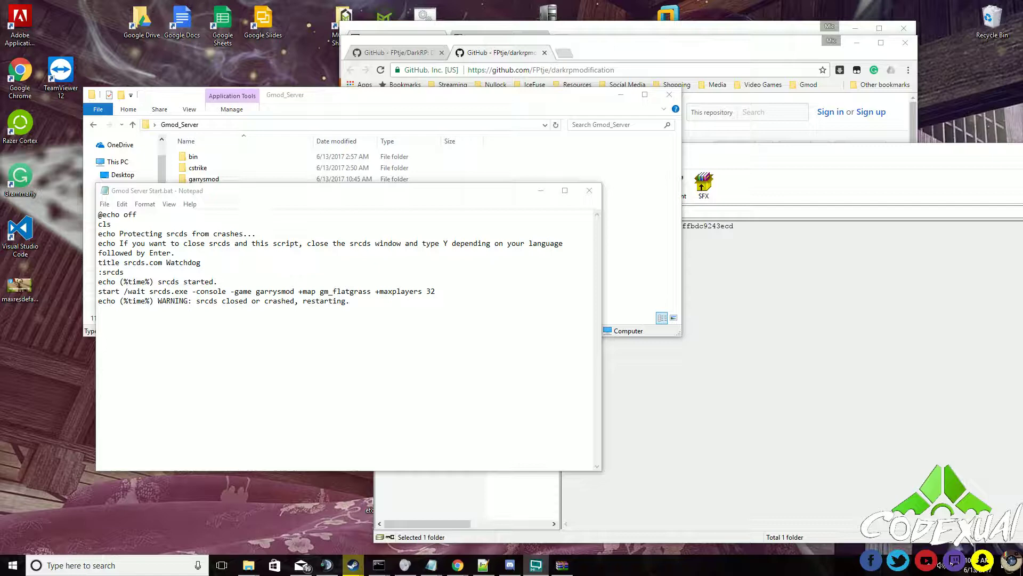
Step: Insert '+gamemode darkrp' before +map on the srcds start line and save the file
left_click(301, 293)
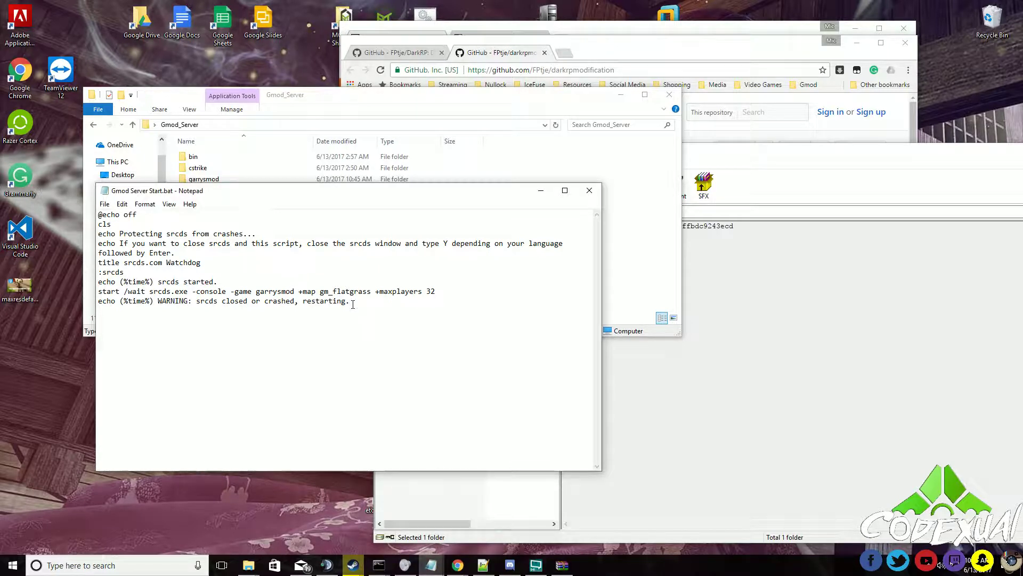
type("+")
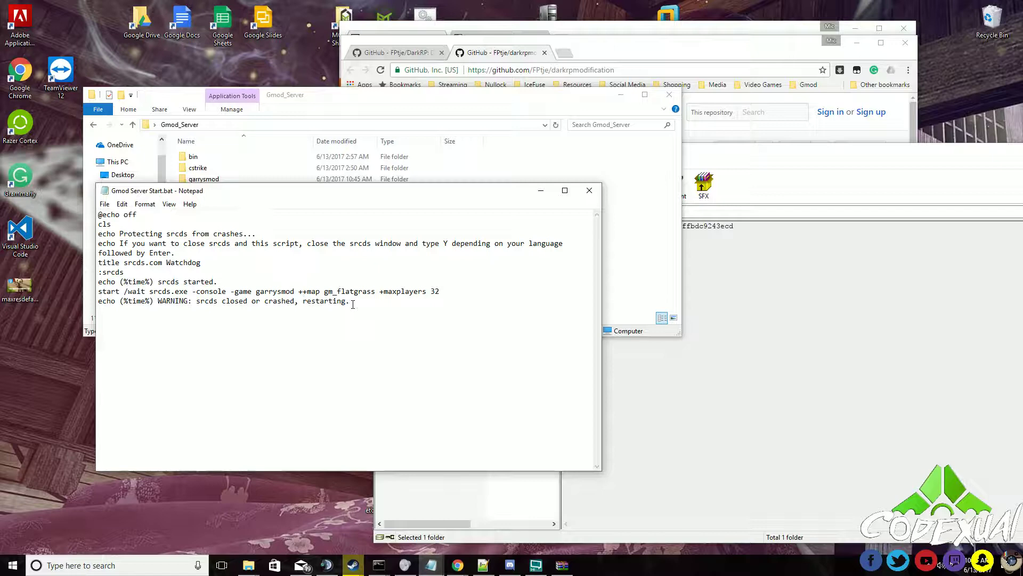
type("gamemode ")
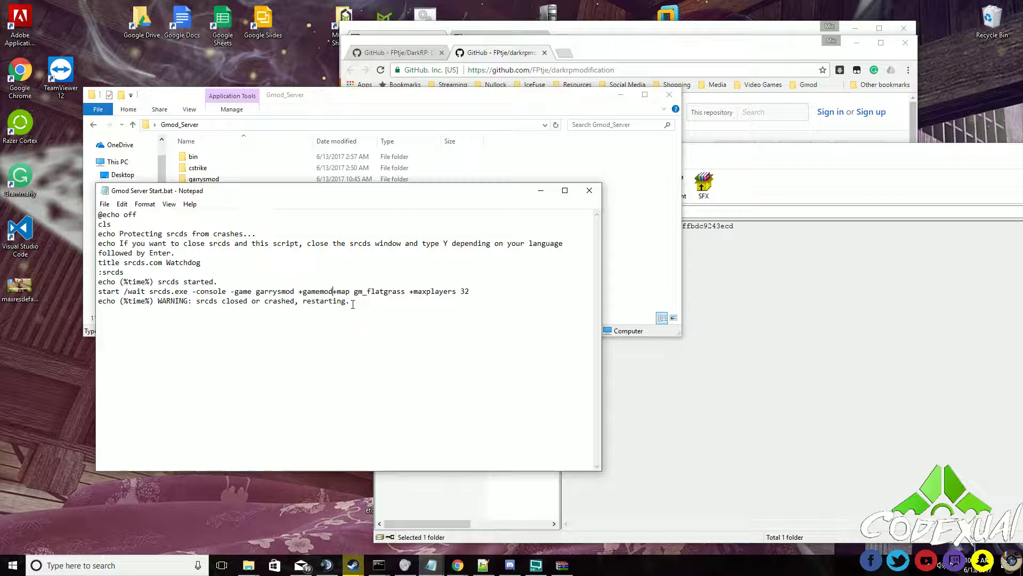
type("darkrp")
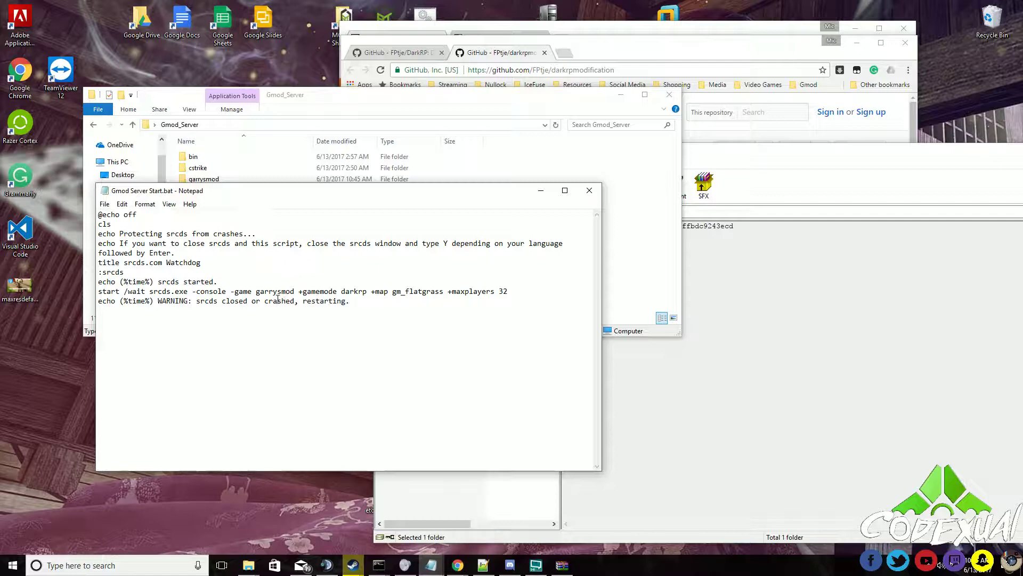
mouse_move(299, 291)
left_mouse_down()
mouse_move(134, 301)
mouse_move(368, 291)
left_mouse_up()
left_click(368, 291)
left_click(105, 204)
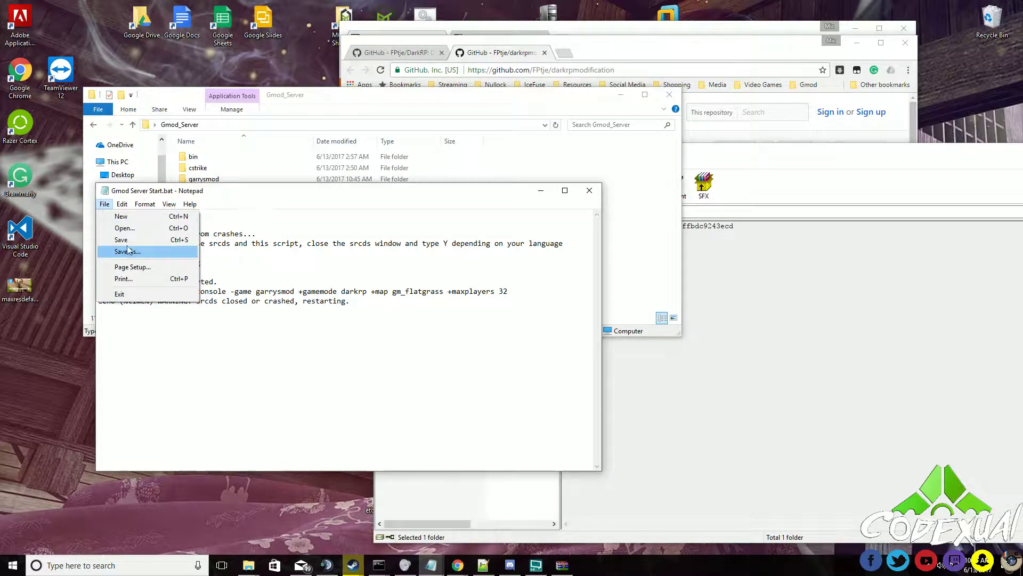
left_click(129, 241)
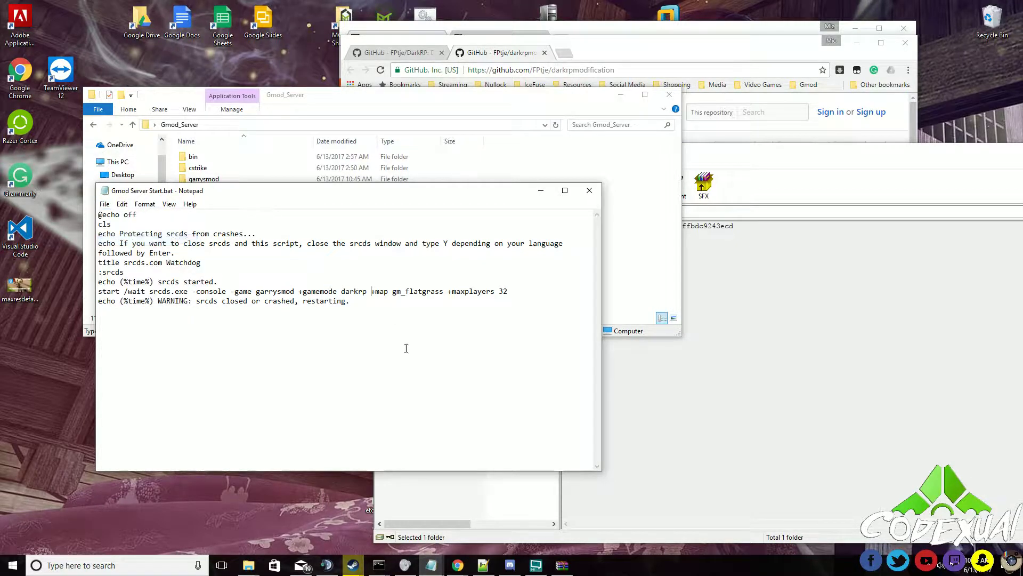
Step: Close Notepad and WinRAR, then run Gmod Server Start.bat from Gmod_Server to start the server
left_click(586, 194)
left_click_drag(807, 157, 503, 183)
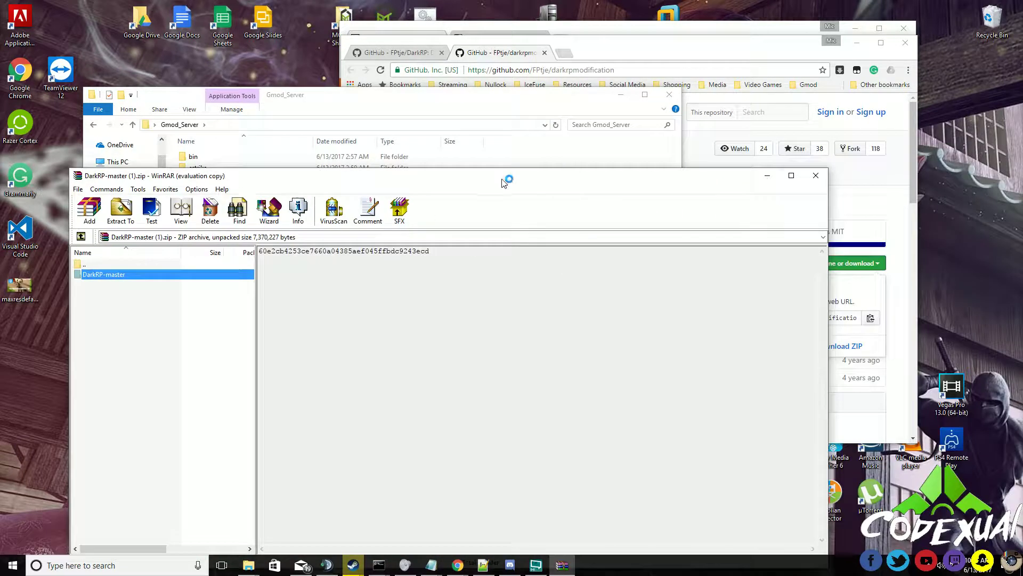
left_click(815, 175)
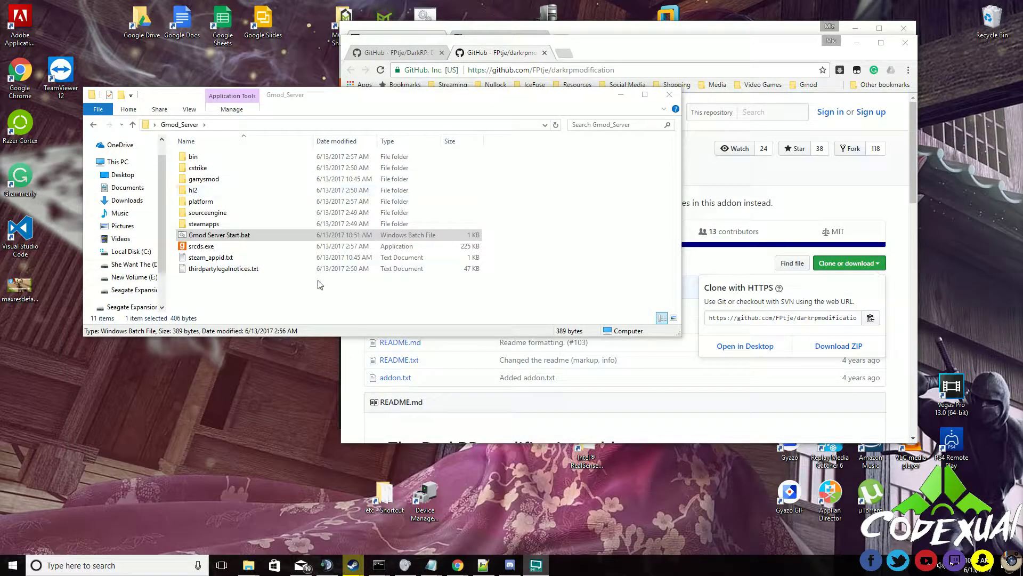
left_click(273, 232)
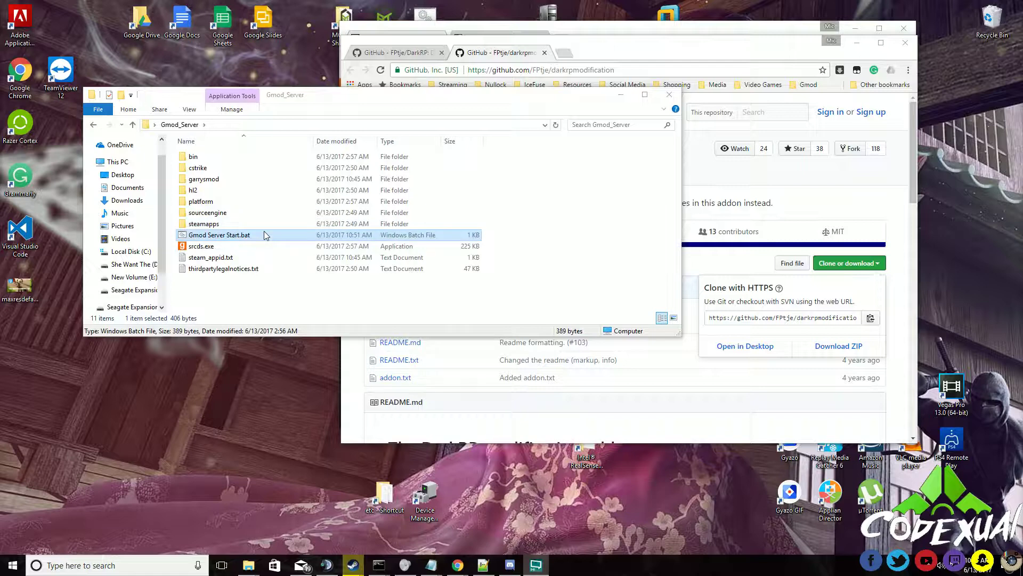
double_click(233, 237)
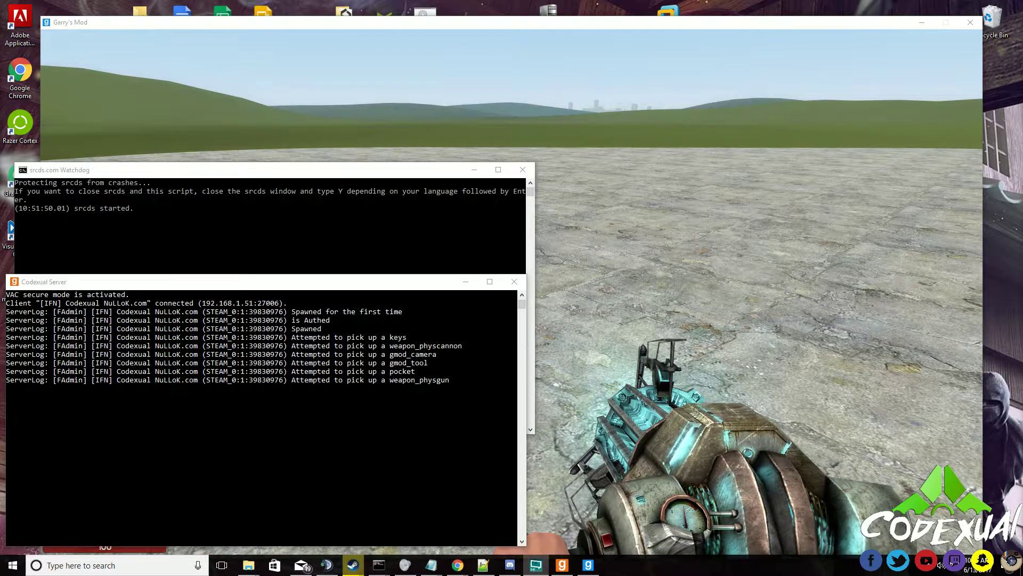
Step: Browse the F4 menu's Miscellaneous, Weapons and Ammo pages, then close and reopen it
key("alt+Tab")
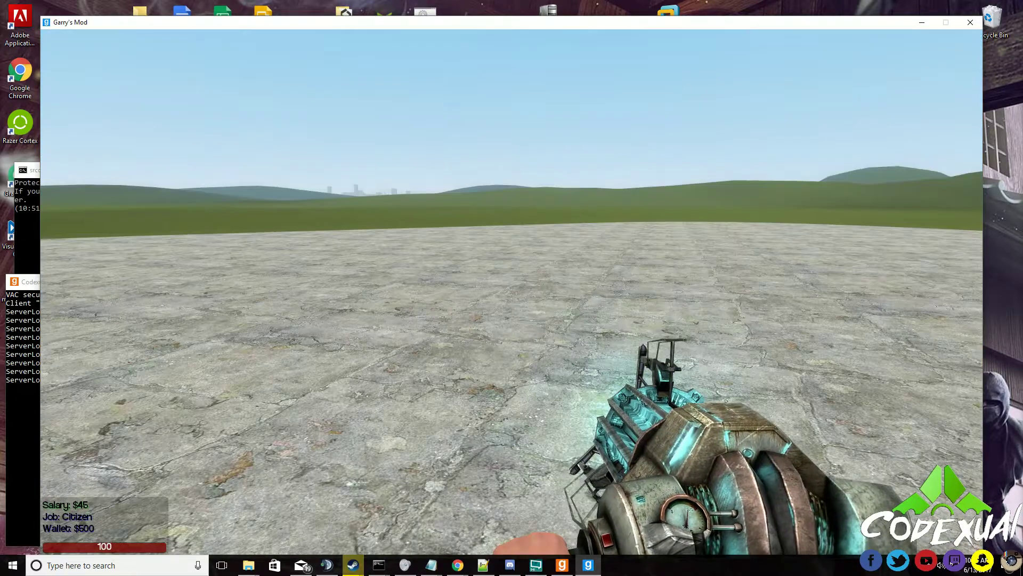
key("F4")
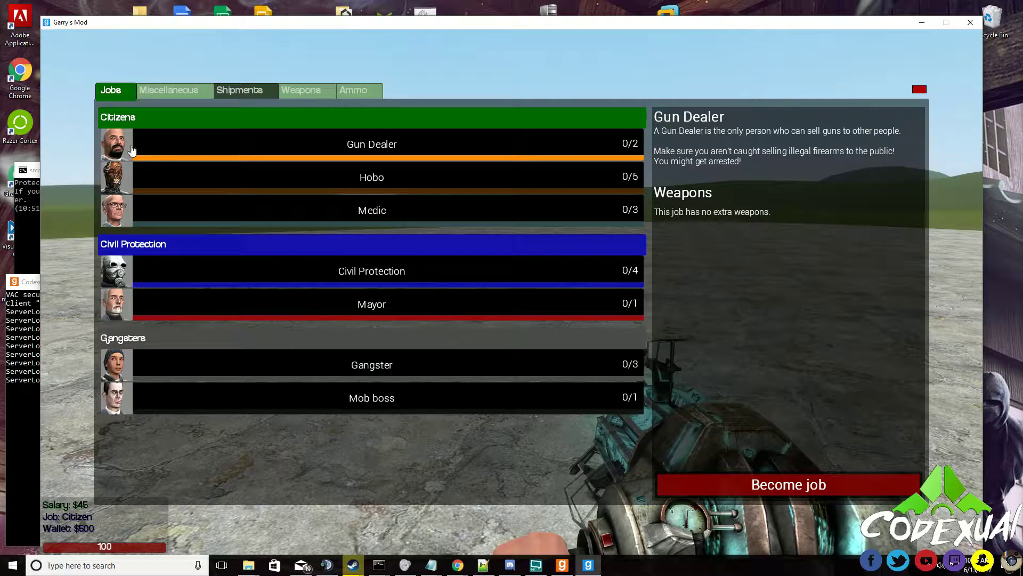
left_click(202, 94)
left_click(308, 93)
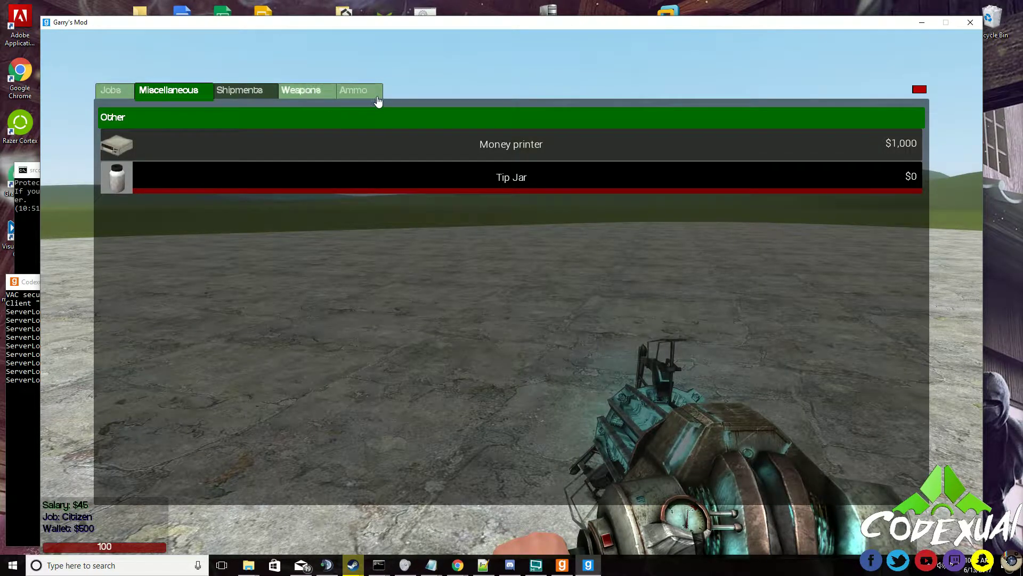
left_click(353, 91)
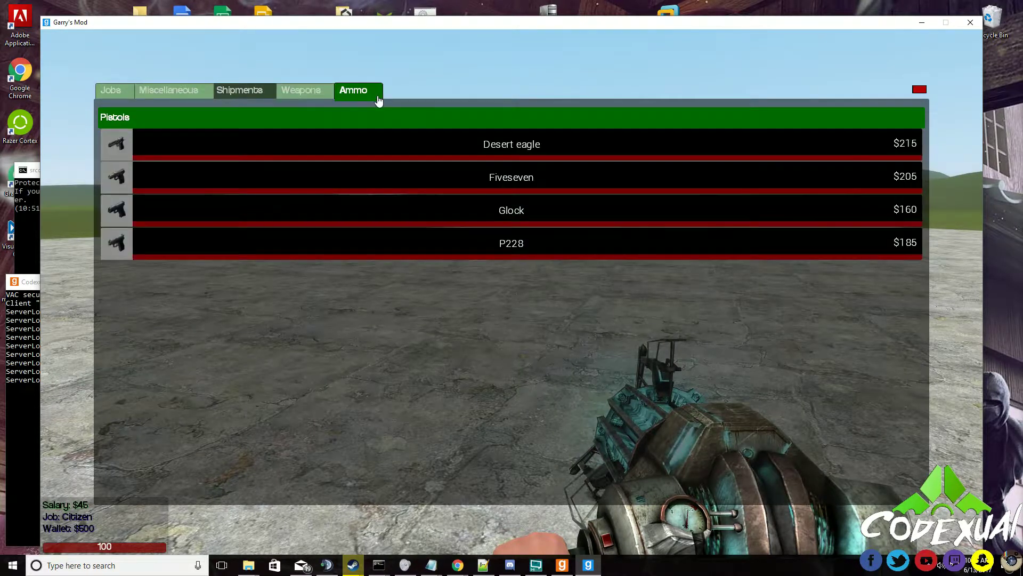
left_click(919, 88)
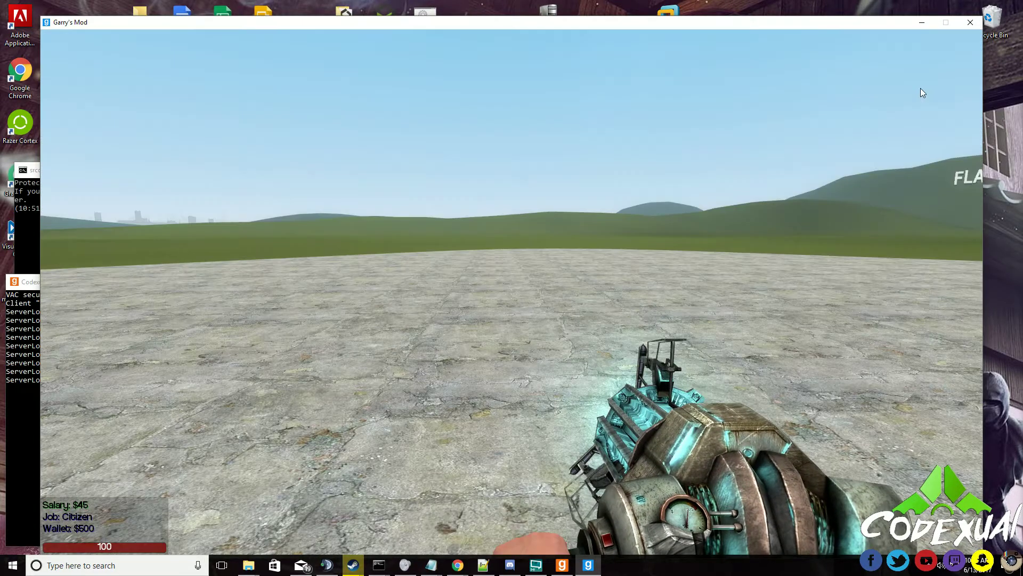
key("F4")
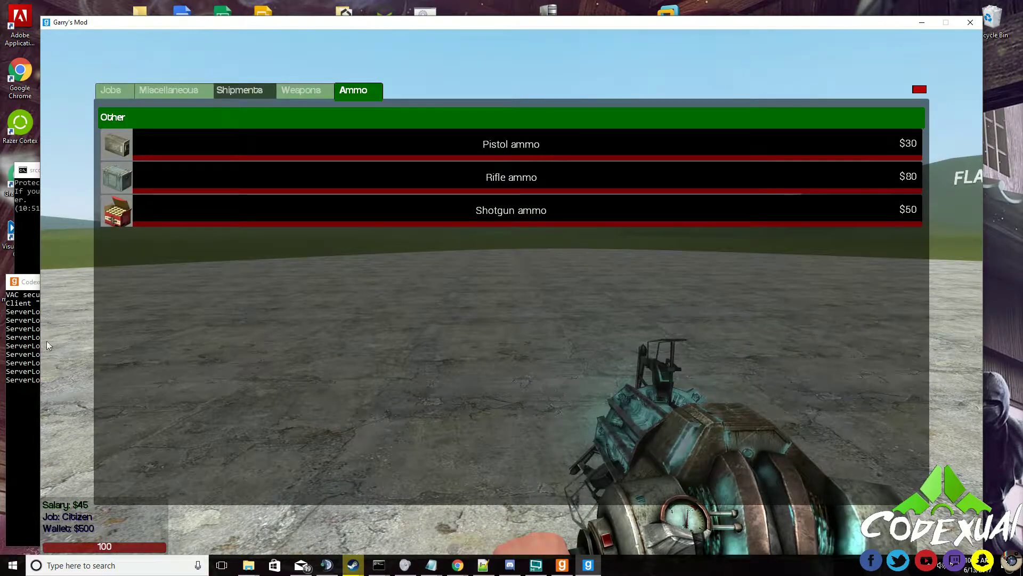
Step: Type 'fadmin set' at the srcds console prompt, then return to Garry's Mod
left_click(24, 397)
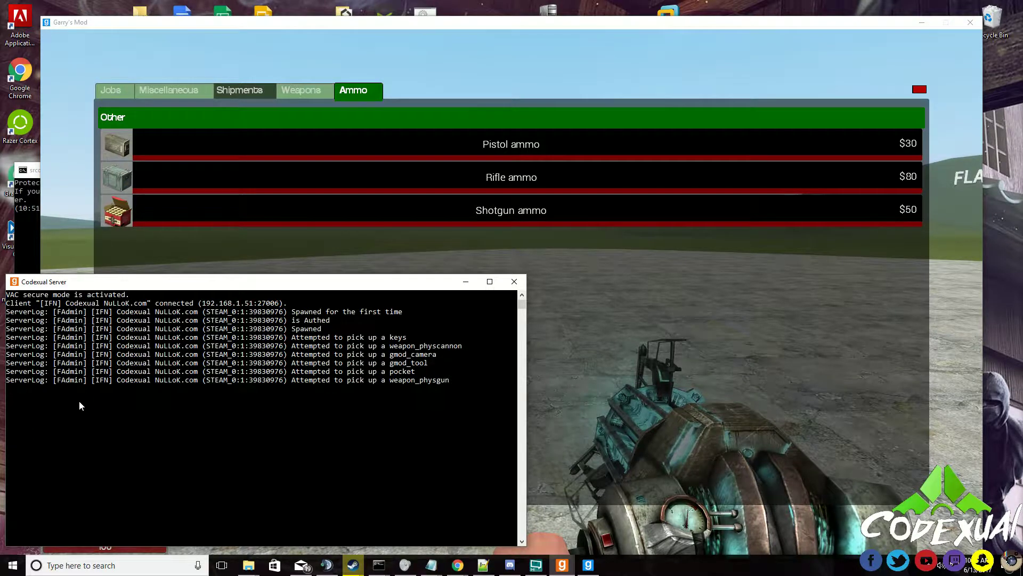
type("fadmin")
type(" set")
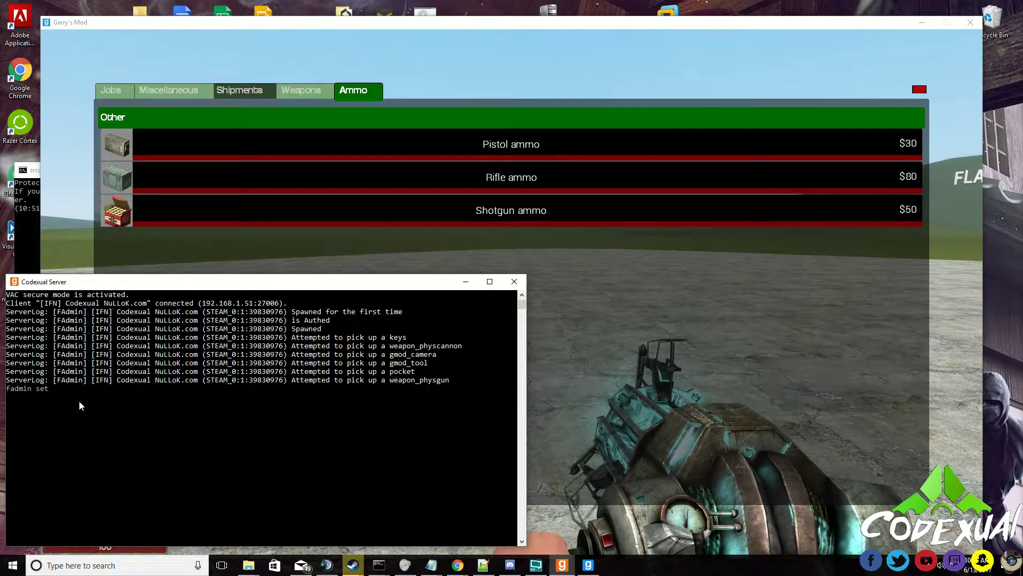
left_click(76, 183)
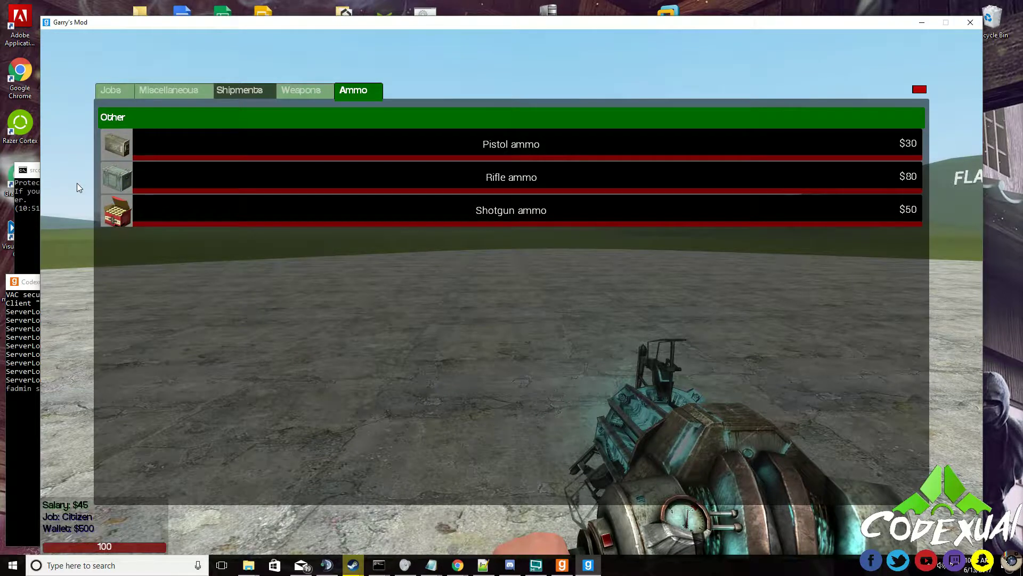
key("Escape")
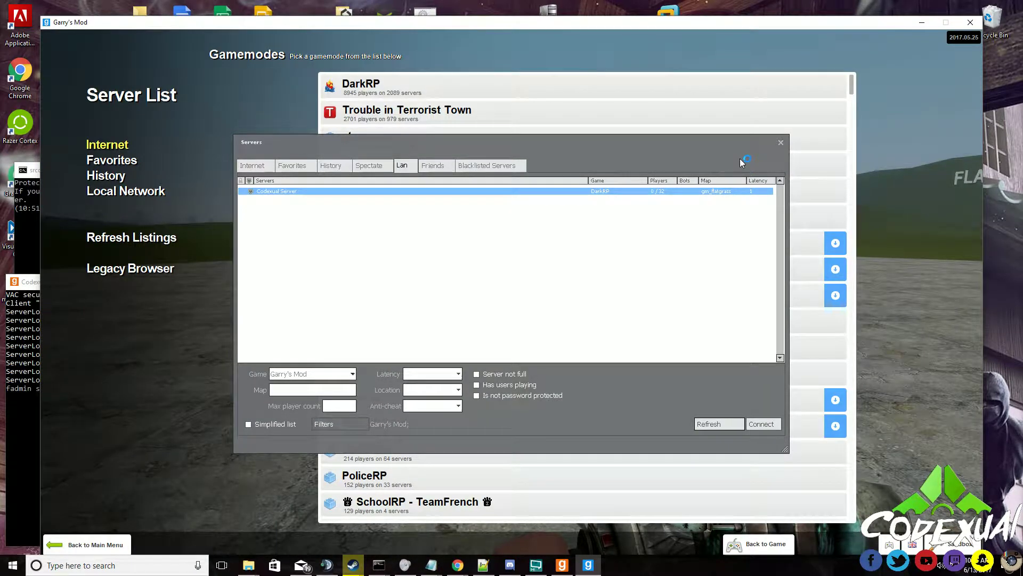
key("Escape")
left_click(916, 91)
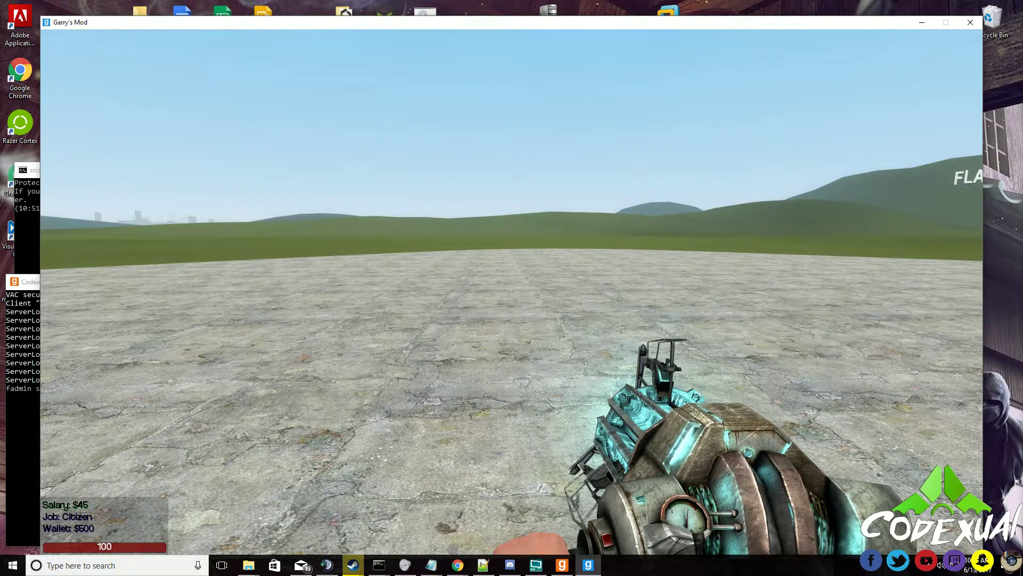
key("Tab")
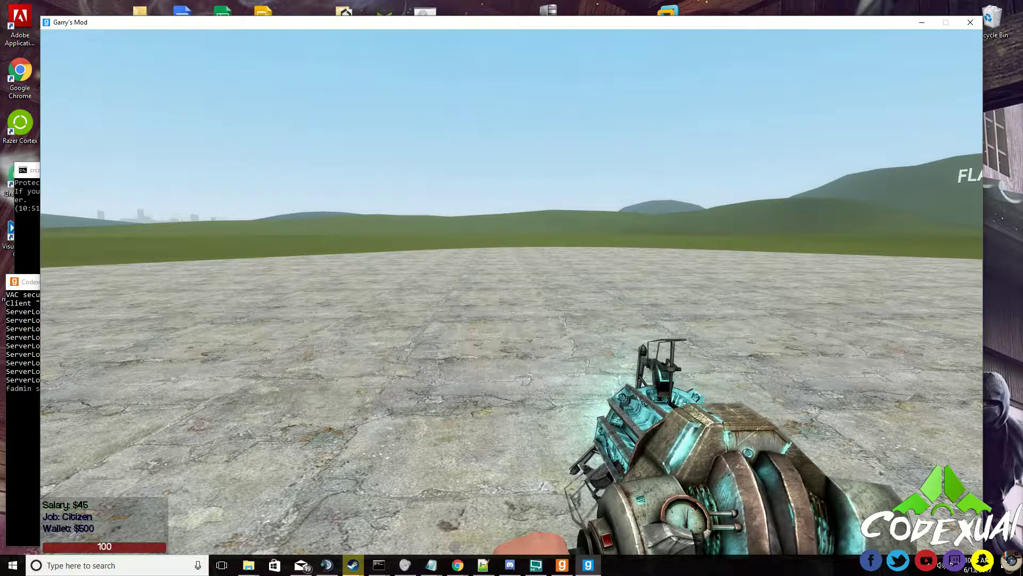
key("F4")
Step: Run 'fadmin set' for player Codexual in the server console, retrying it once
left_click(22, 402)
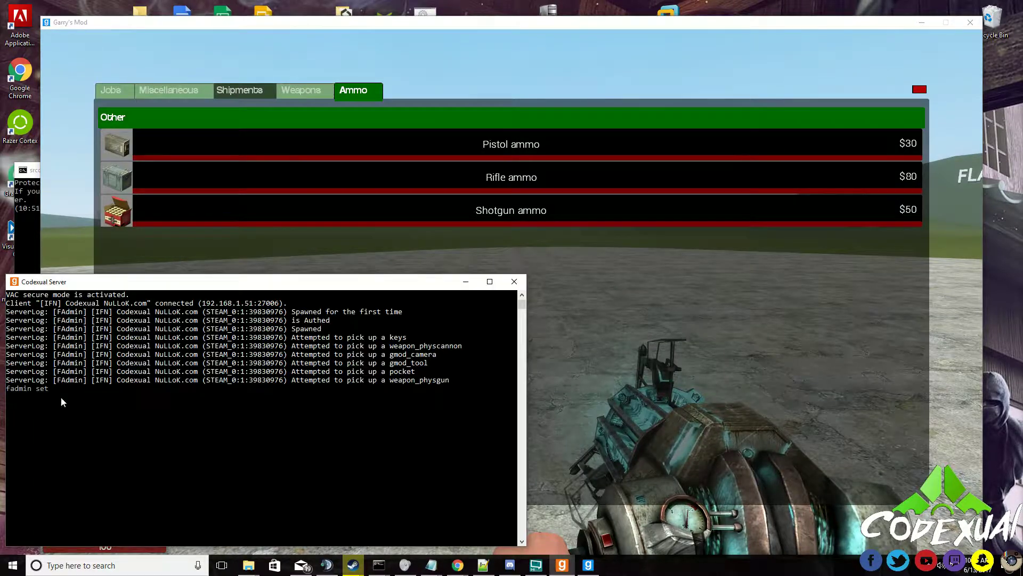
key("Escape")
type("Codexual")
key("Return")
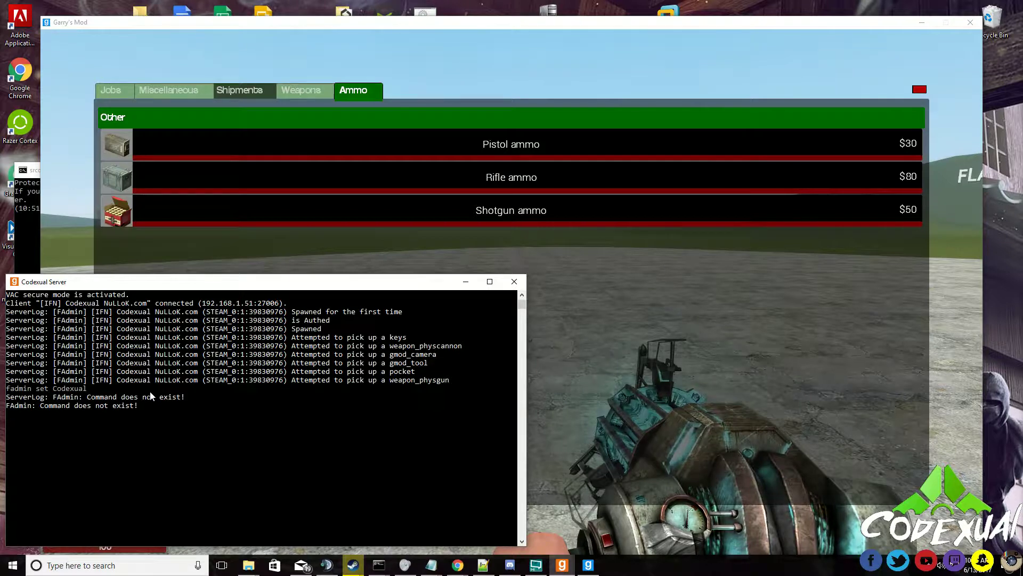
key("Up")
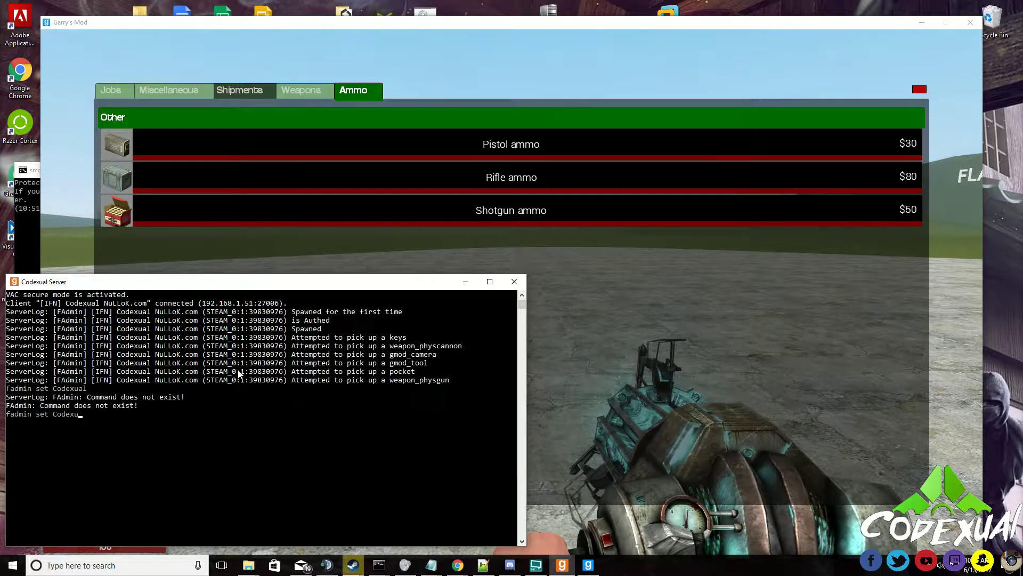
key("BackSpace")
key("BackSpace")
key("BackSpace")
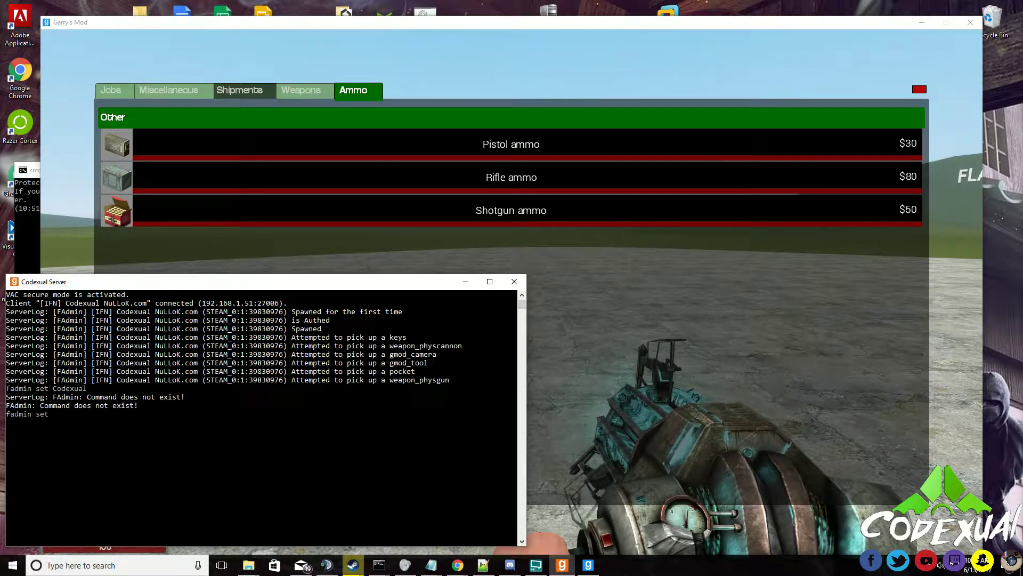
left_click(536, 565)
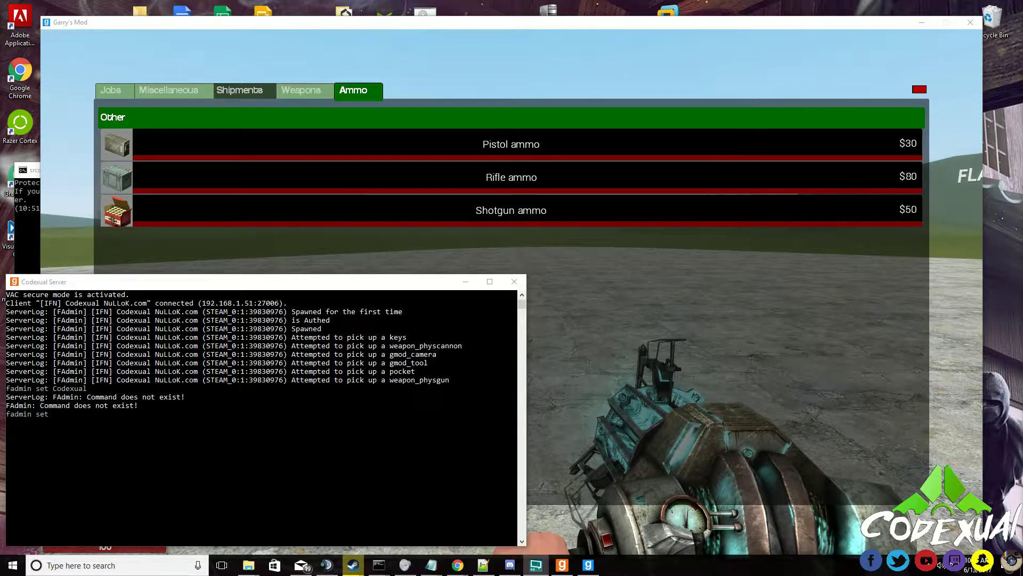
key("alt+Tab")
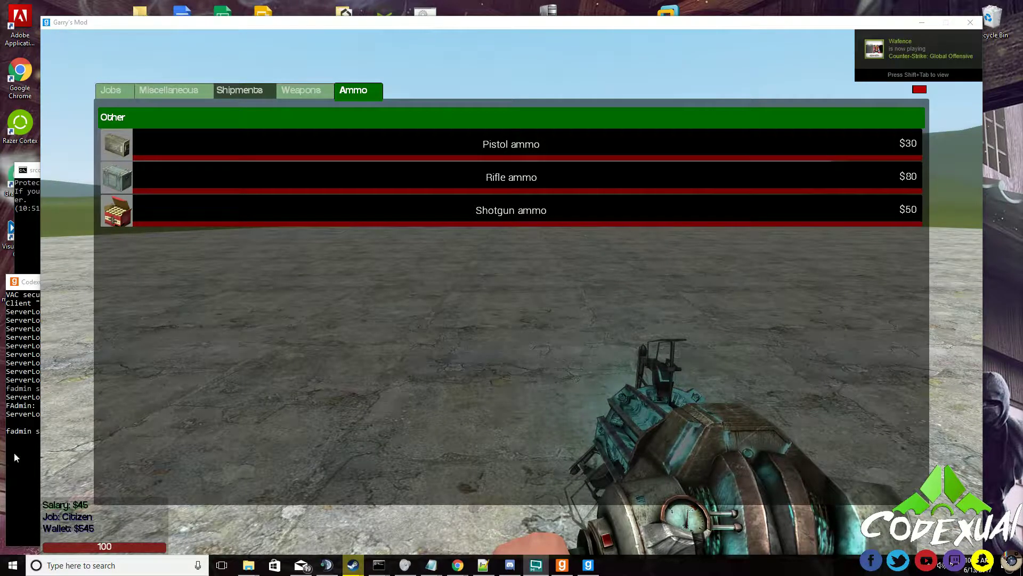
left_click(14, 452)
type("Codexual")
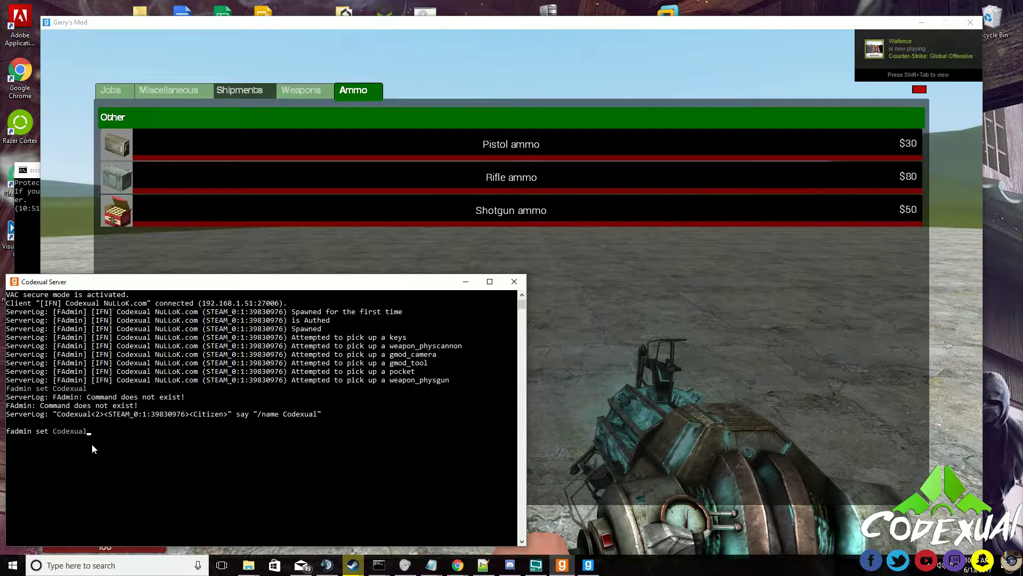
key("Return")
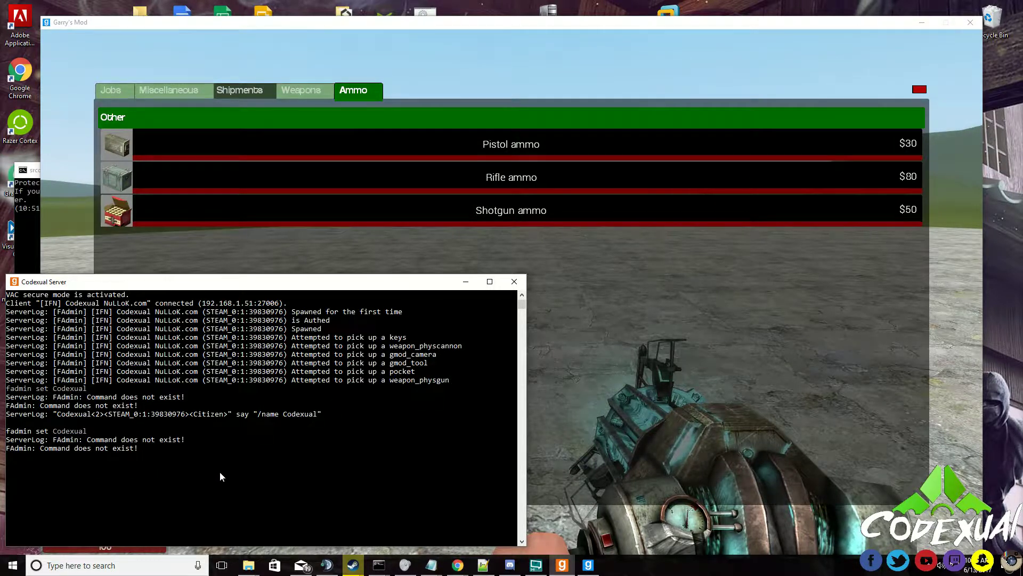
Step: Change the recalled command to 'fadmin setroot Codexual' and run it to grant superadmin
key("Up")
key("BackSpace")
key("BackSpace")
key("BackSpace")
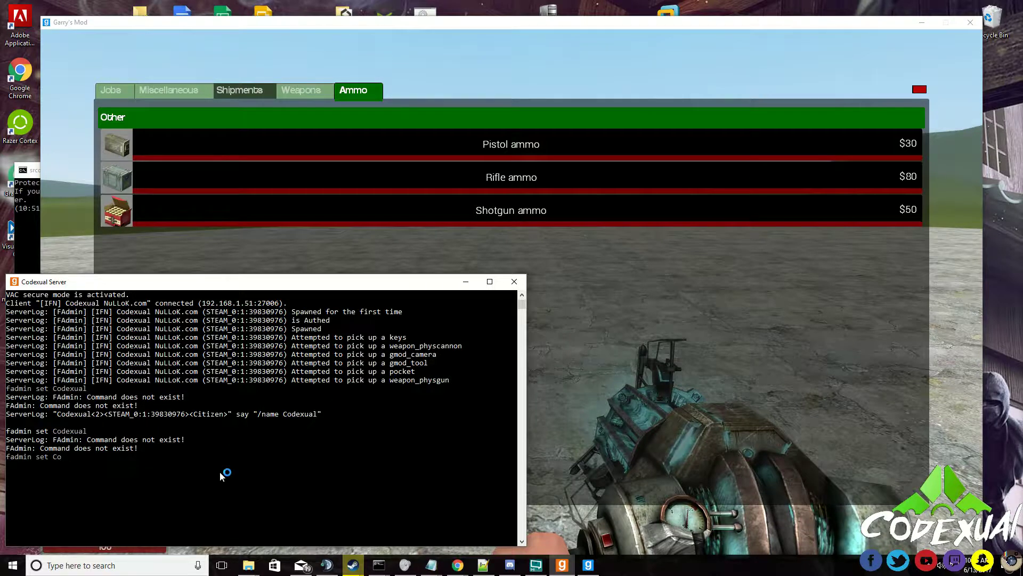
type("root")
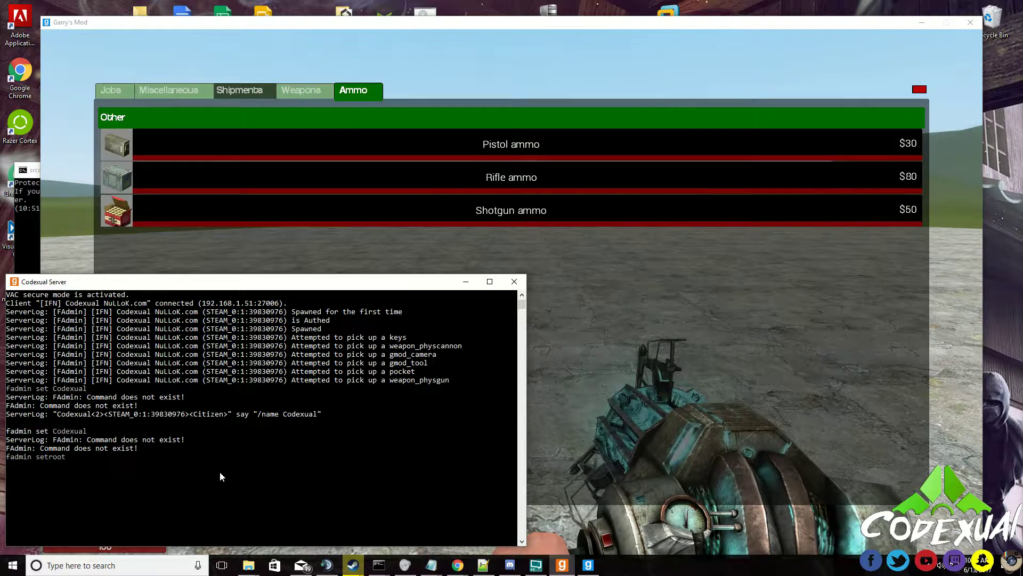
type(" Codexual")
key("Return")
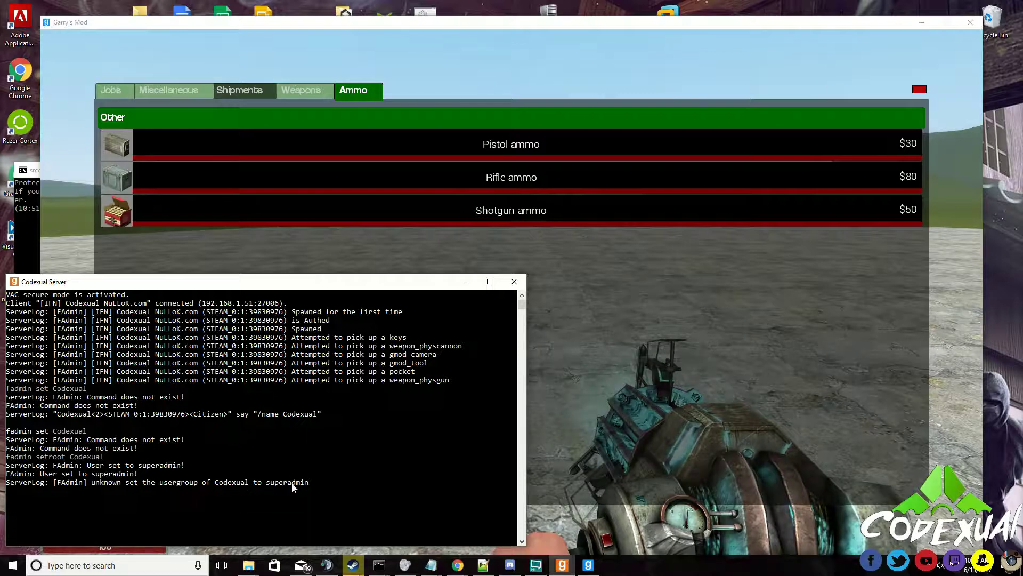
Step: Return to the game and close the F4 ammo shop menu
left_click(89, 240)
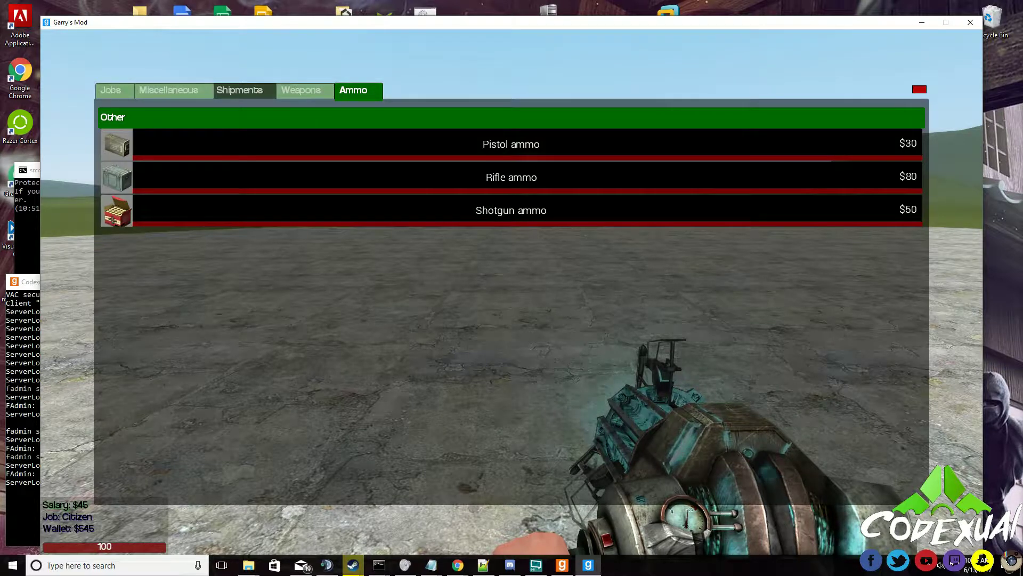
key("alt+Tab")
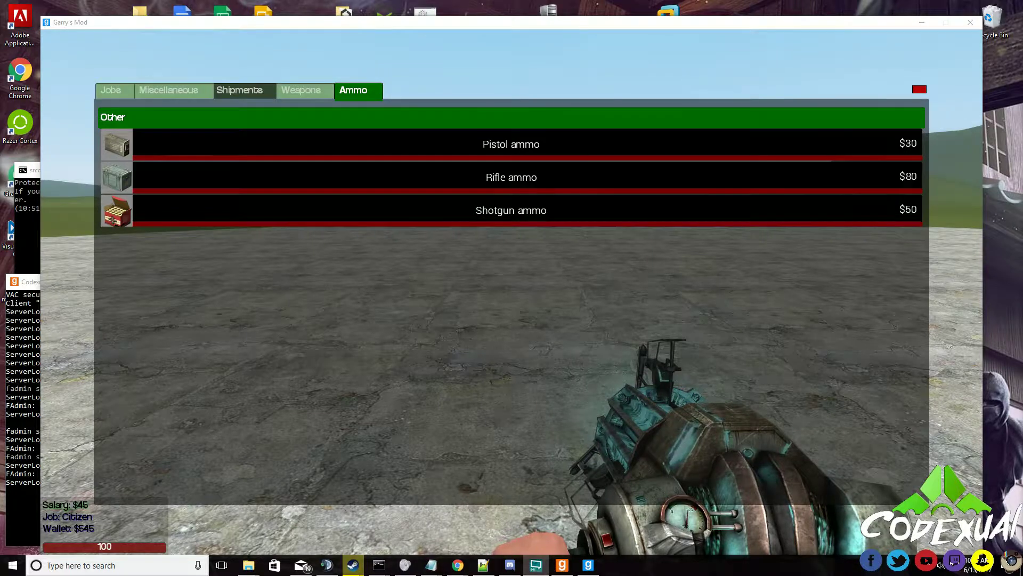
left_click(110, 240)
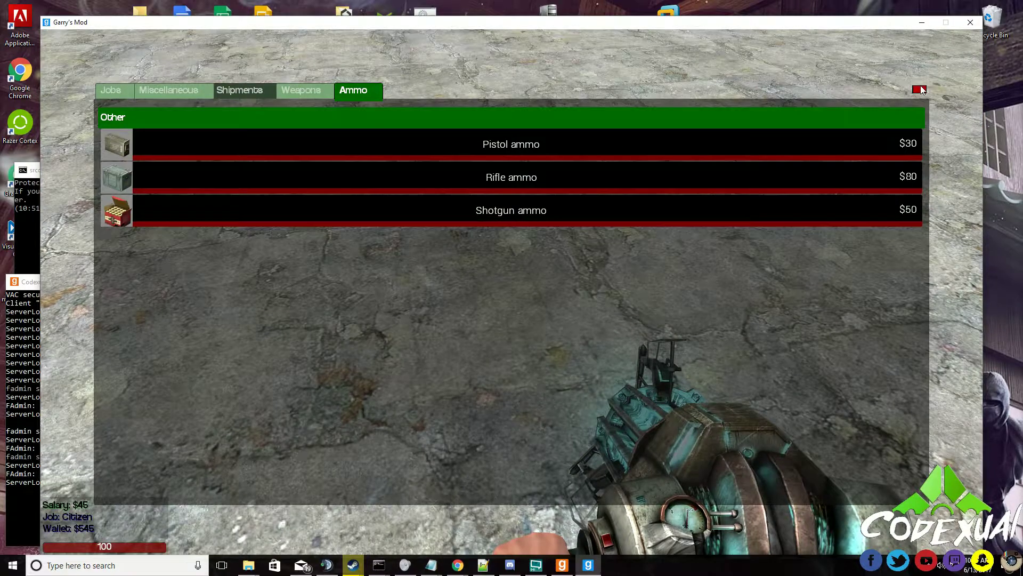
left_click(919, 89)
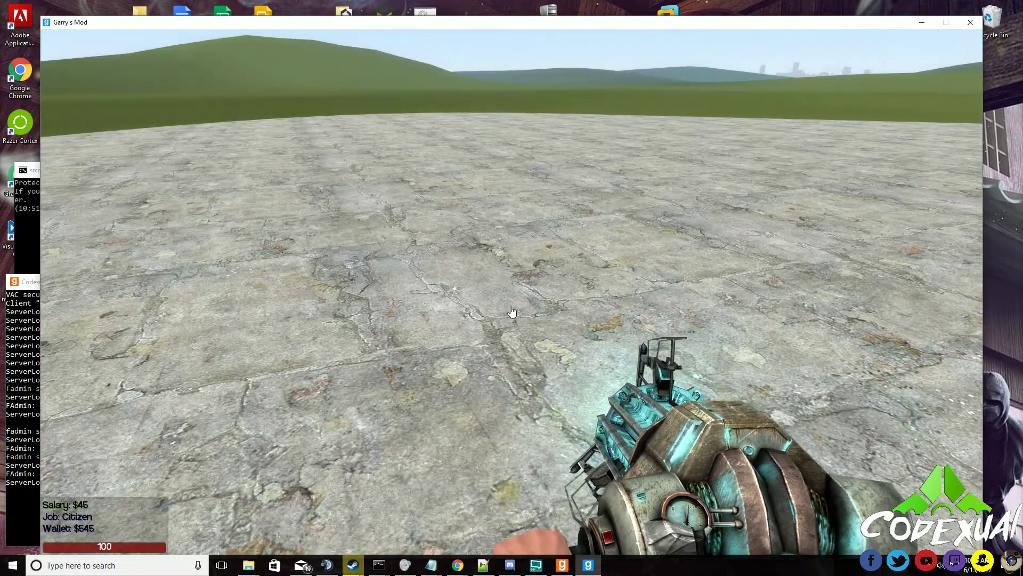
Step: Open your player's page from the Tab scoreboard and set access to superadmin
key("Tab")
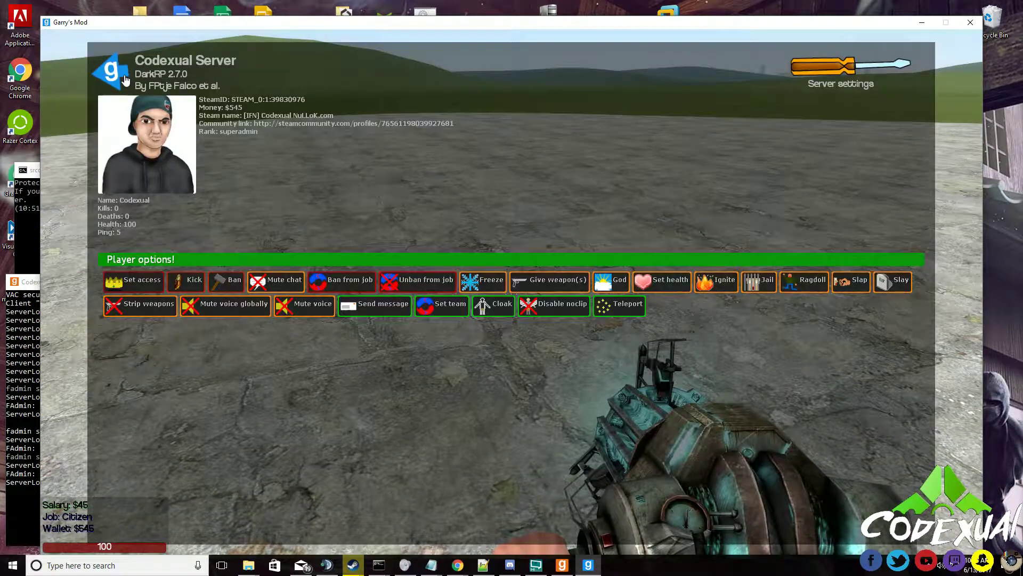
left_click(117, 81)
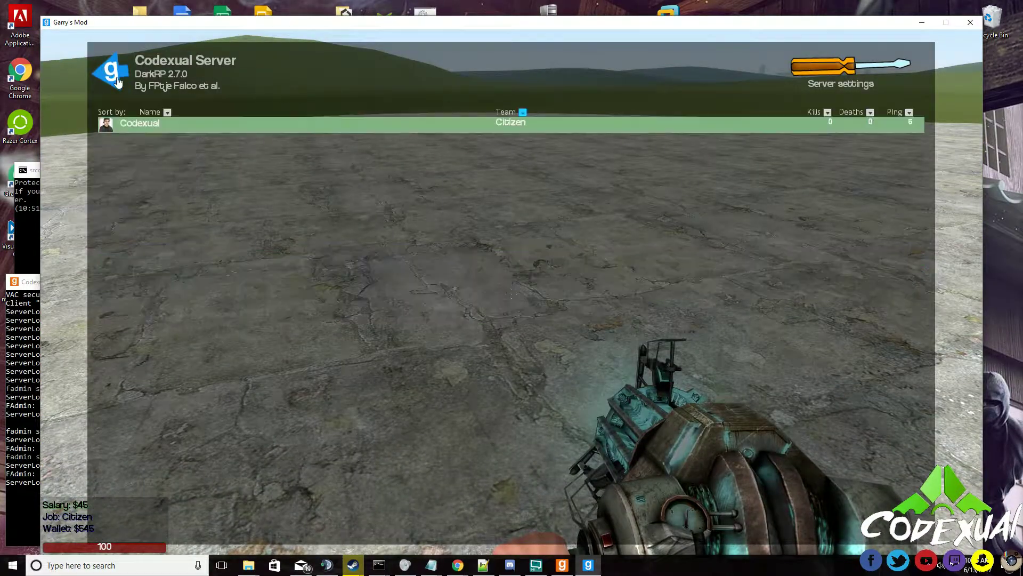
left_click(140, 123)
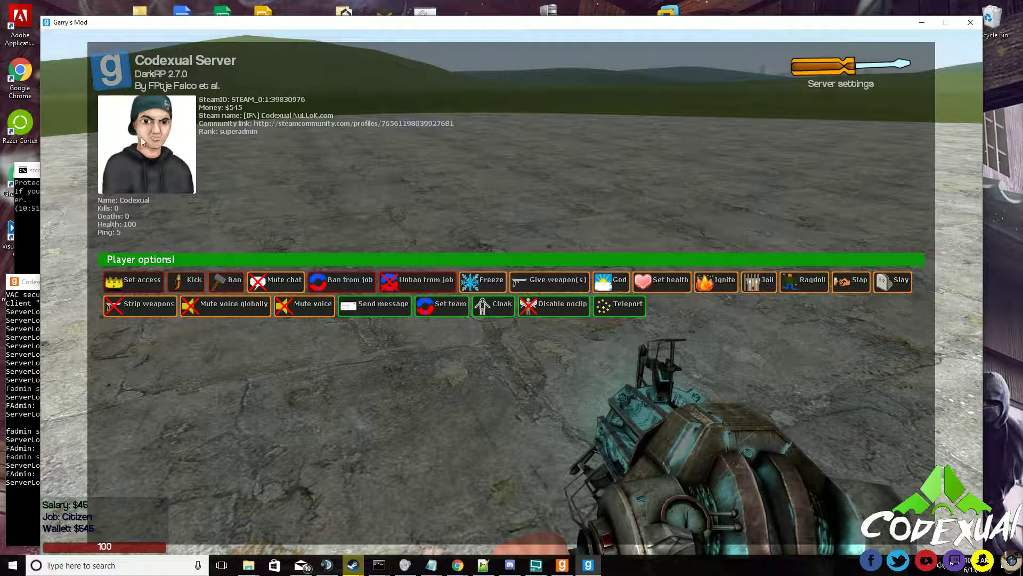
left_click(134, 287)
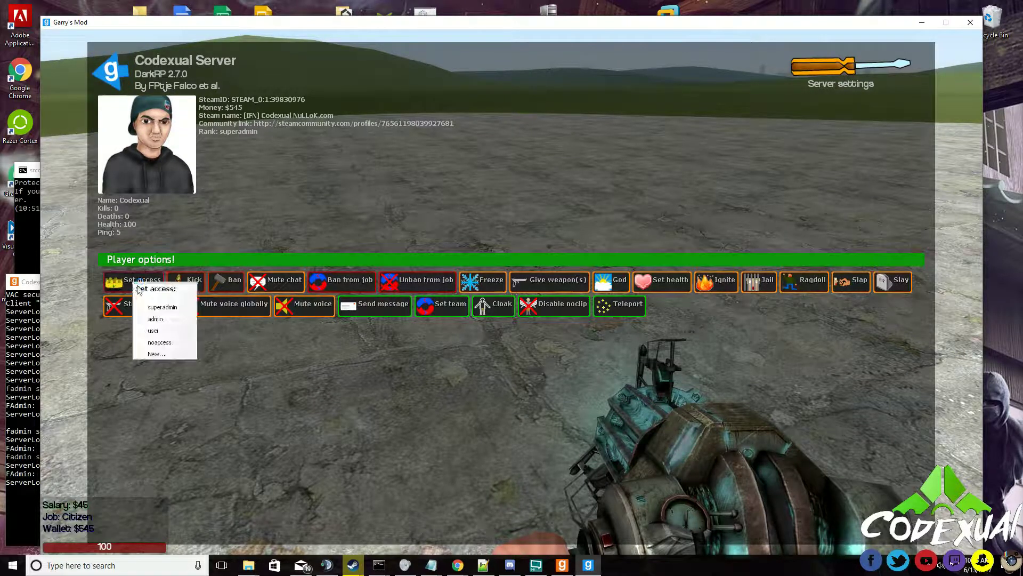
left_click(166, 310)
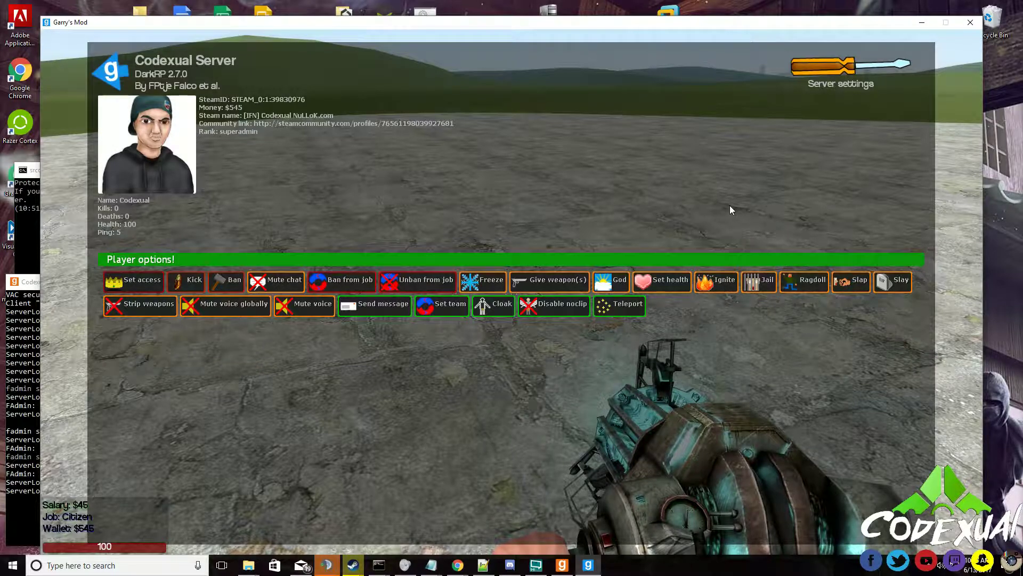
Step: Close the admin menu and enter 'rp_setmoney Codexual 9999' in the game console
key("Tab")
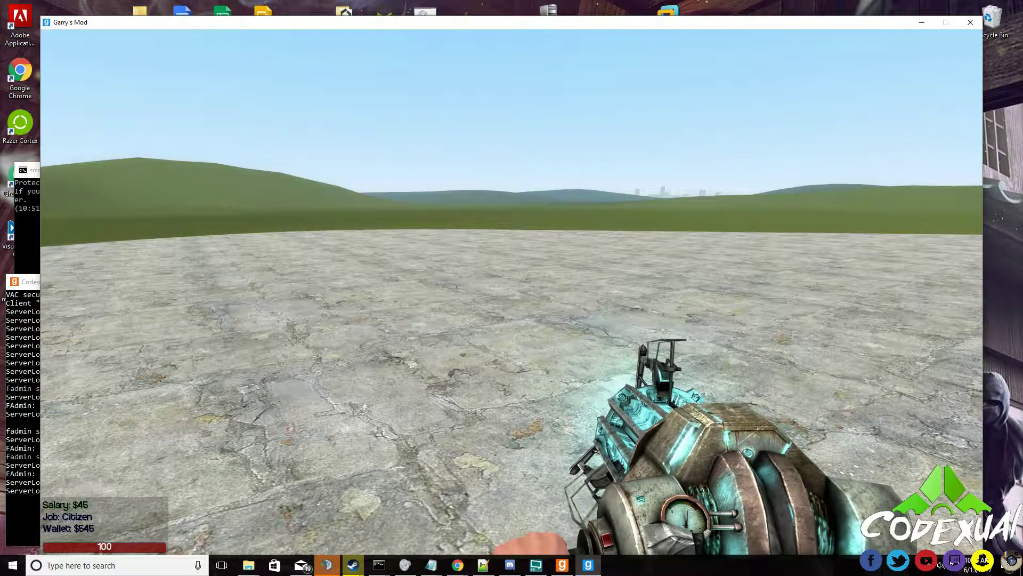
key("grave")
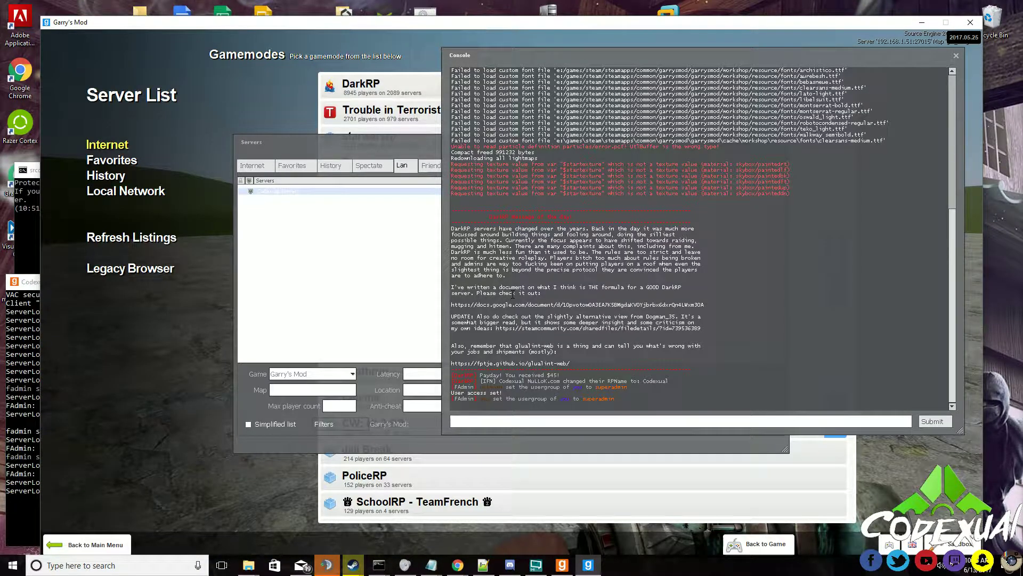
type("rp")
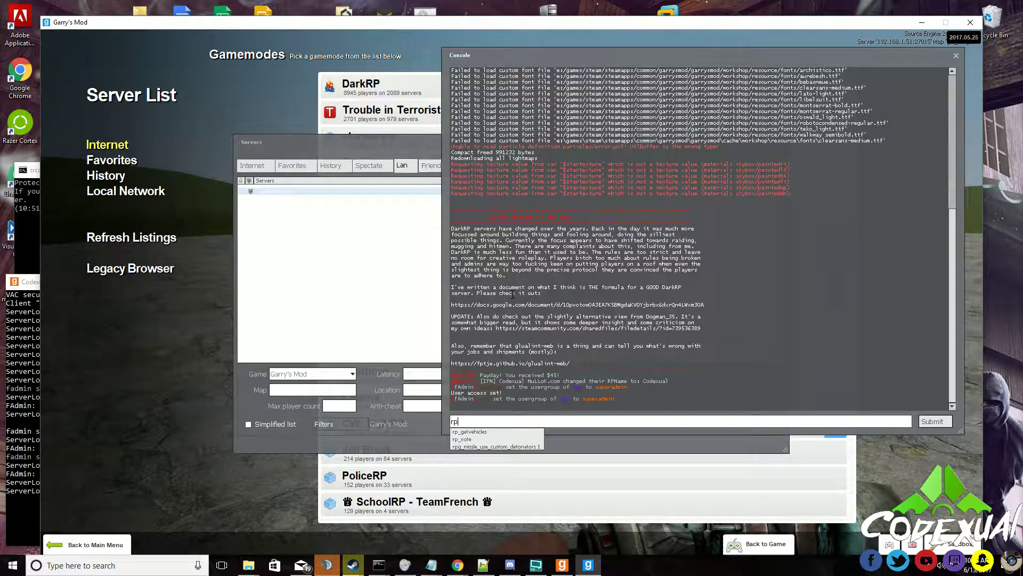
type("_setm")
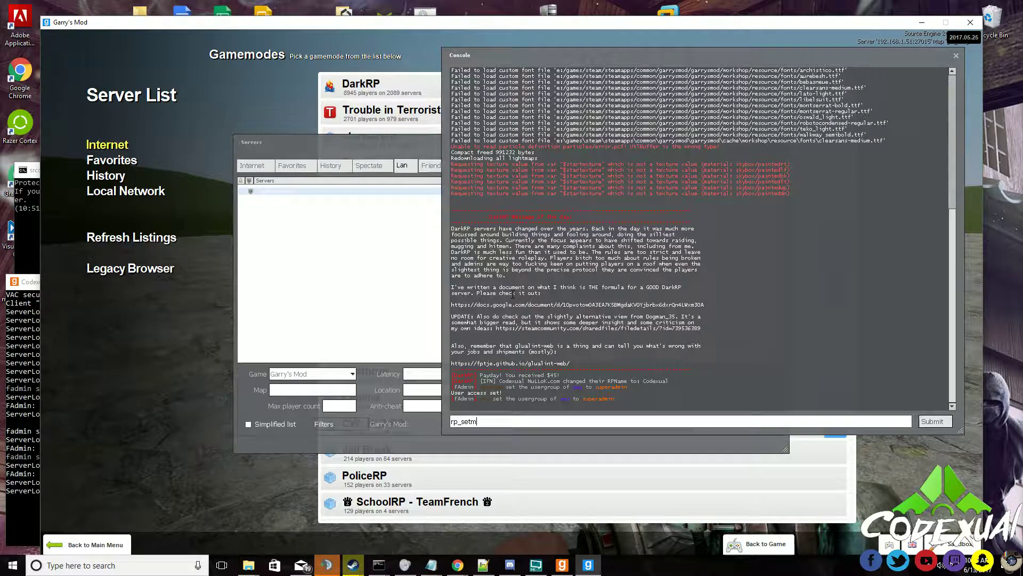
type("oney Cpdex")
key("BackSpace")
key("BackSpace")
key("BackSpace")
type("odexual ")
type("9999")
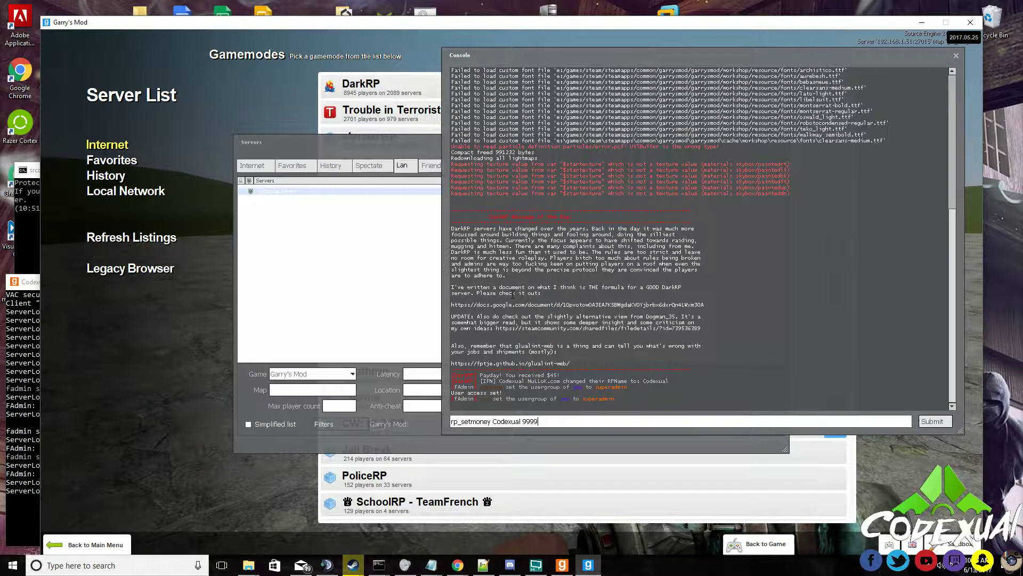
key("Return")
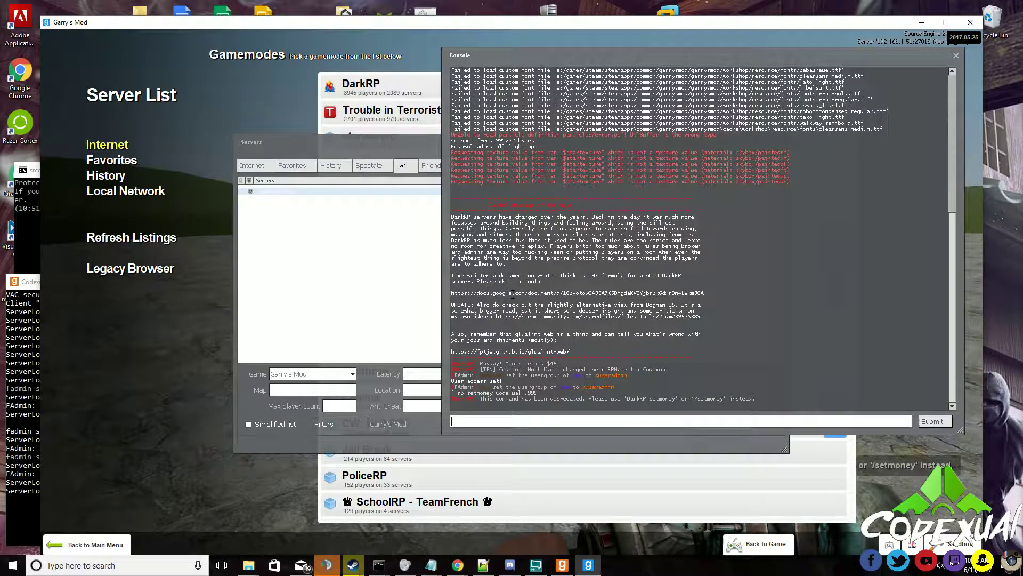
Step: Retry the command as '/setmoney Codexual 9999', then close the console
key("Up")
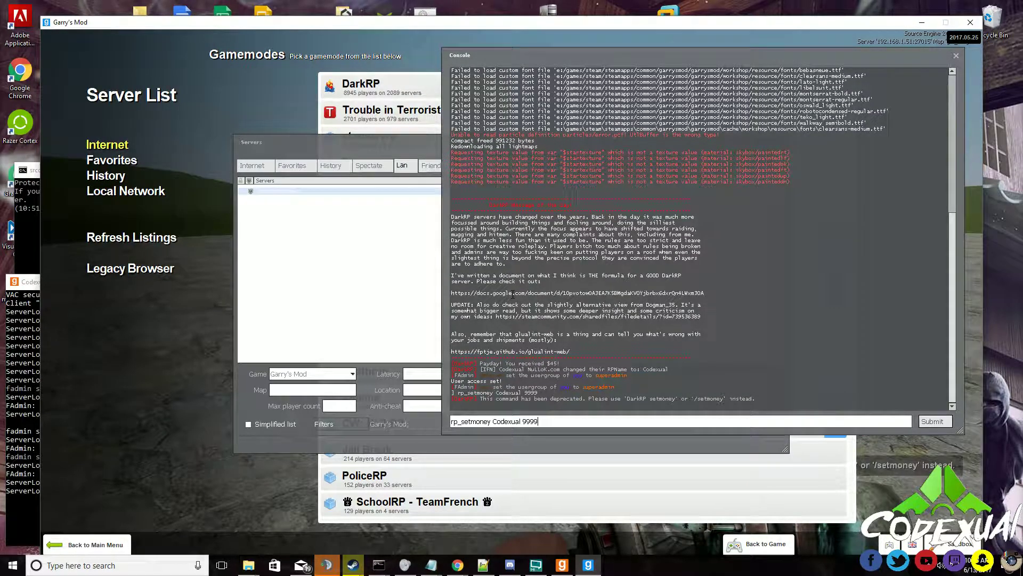
key("Left")
key("Left")
key("Left")
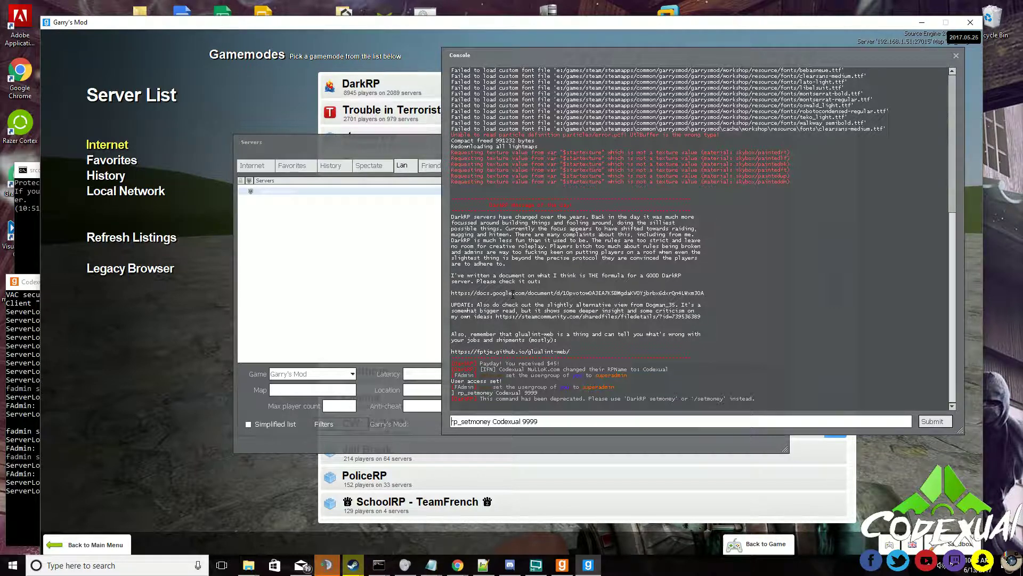
key("Delete")
key("Delete")
key("Delete")
type("/")
key("Return")
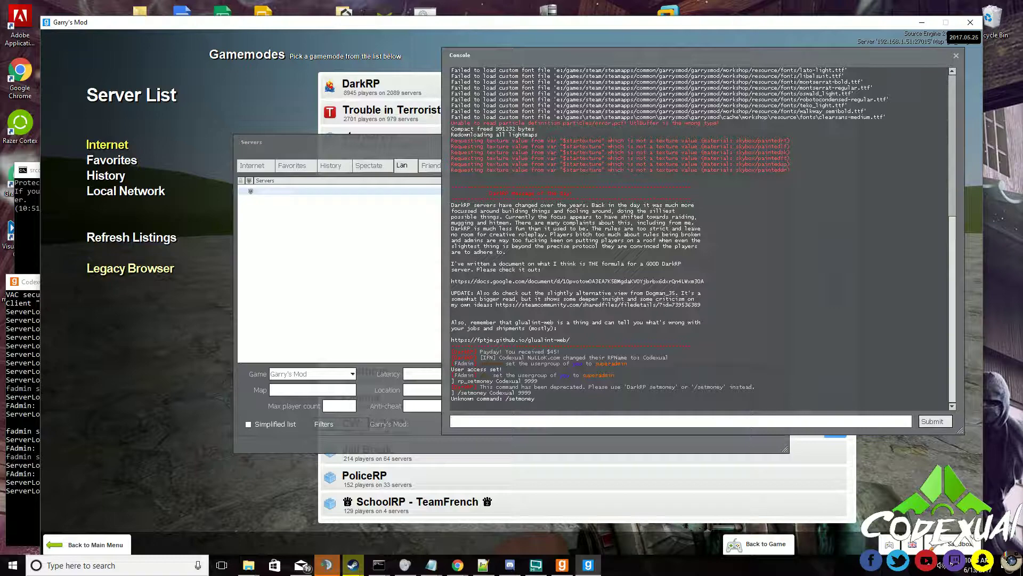
key("Up")
key("Up")
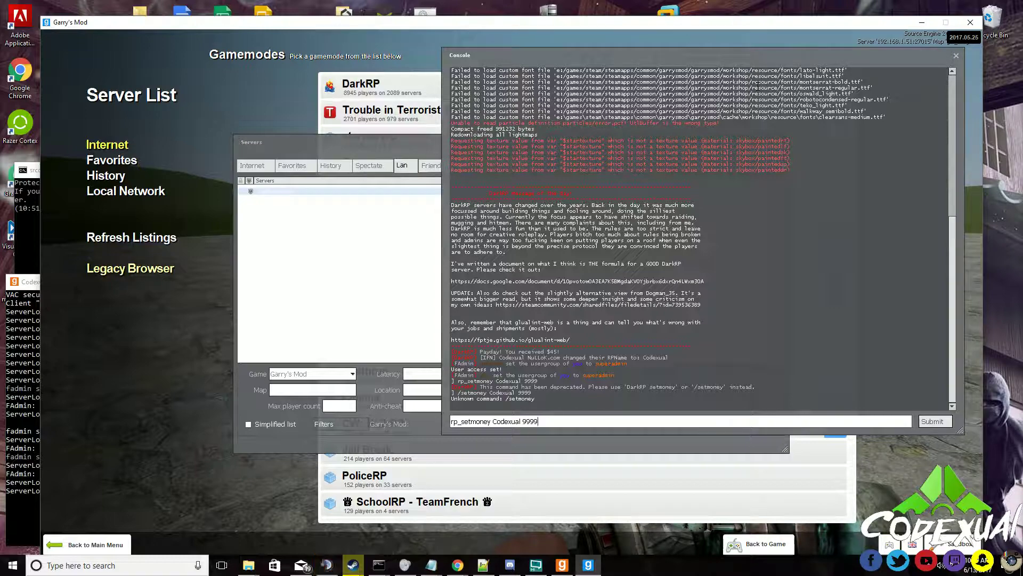
key("Escape")
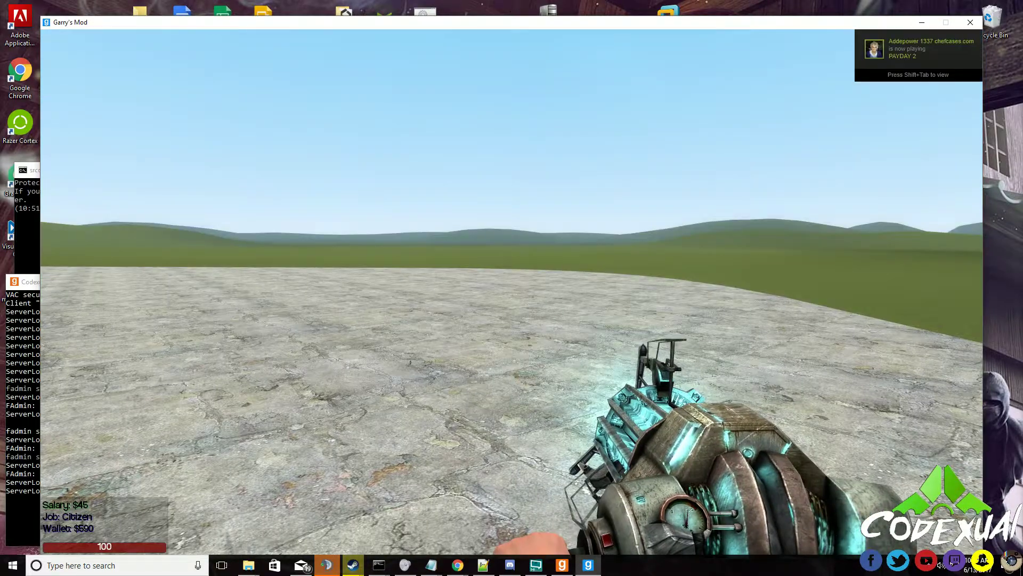
Step: View your superadmin player page from the Tab scoreboard, then open the LAN server browser
key("Tab")
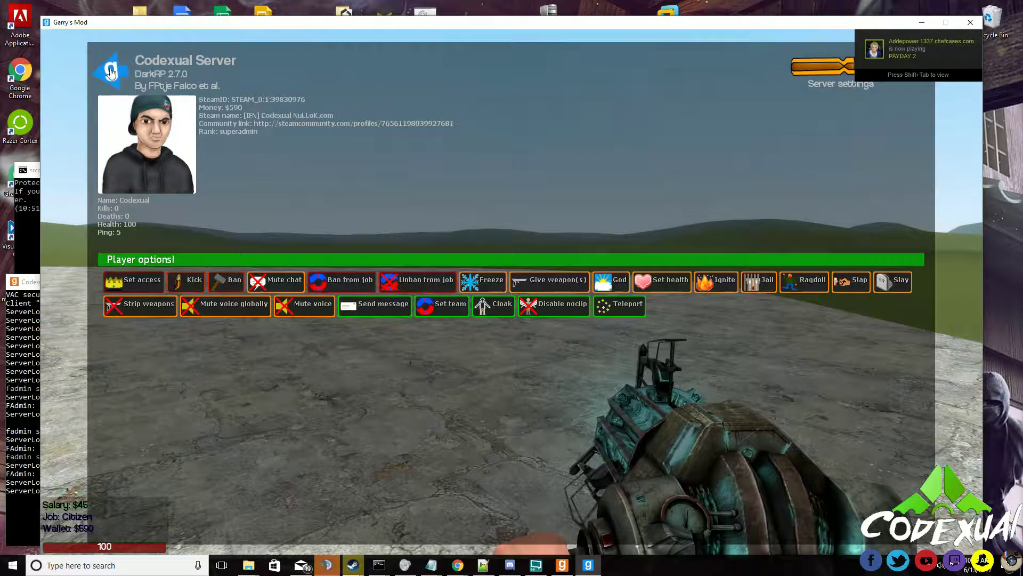
left_click(112, 71)
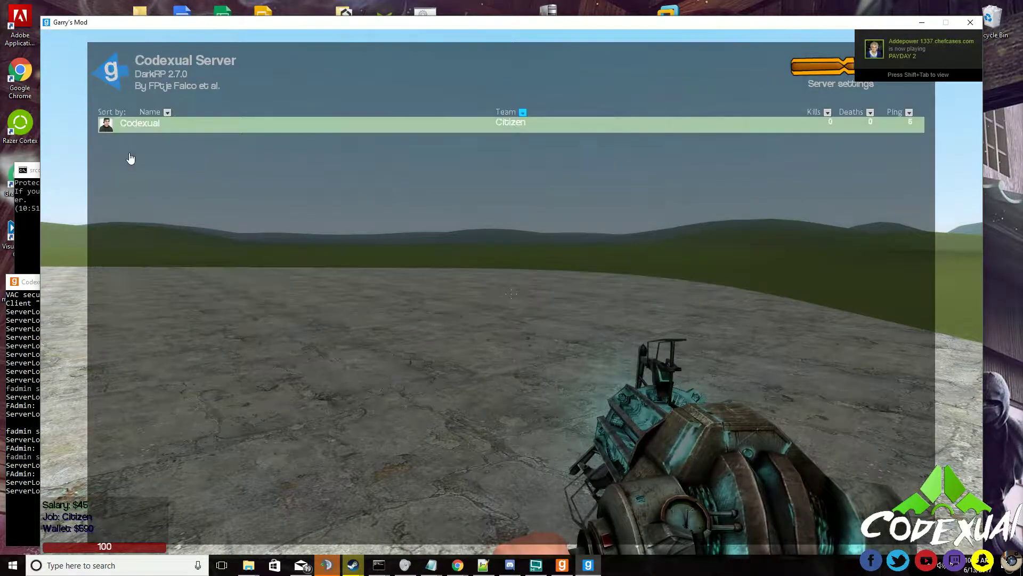
left_click(241, 125)
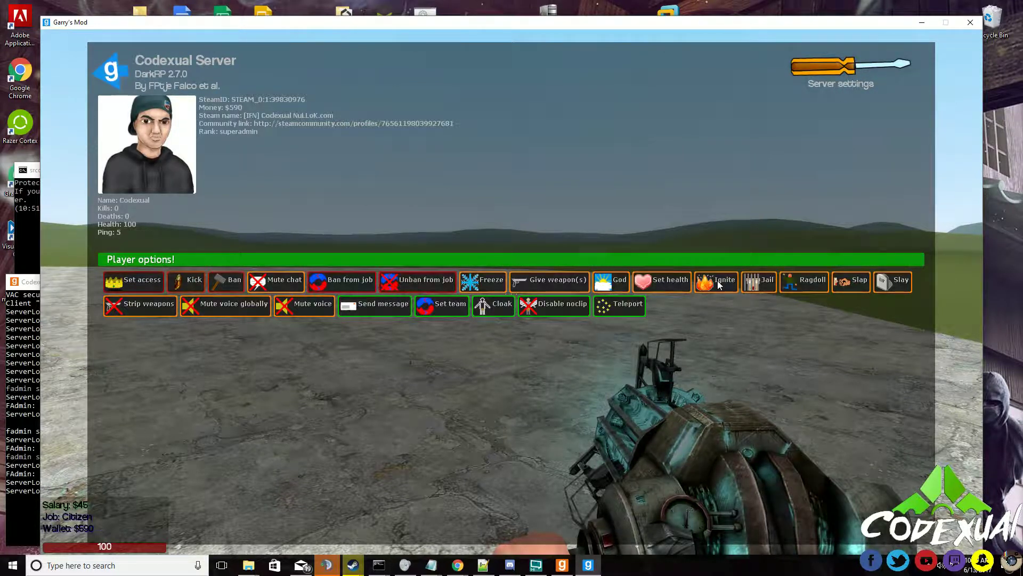
key("Tab")
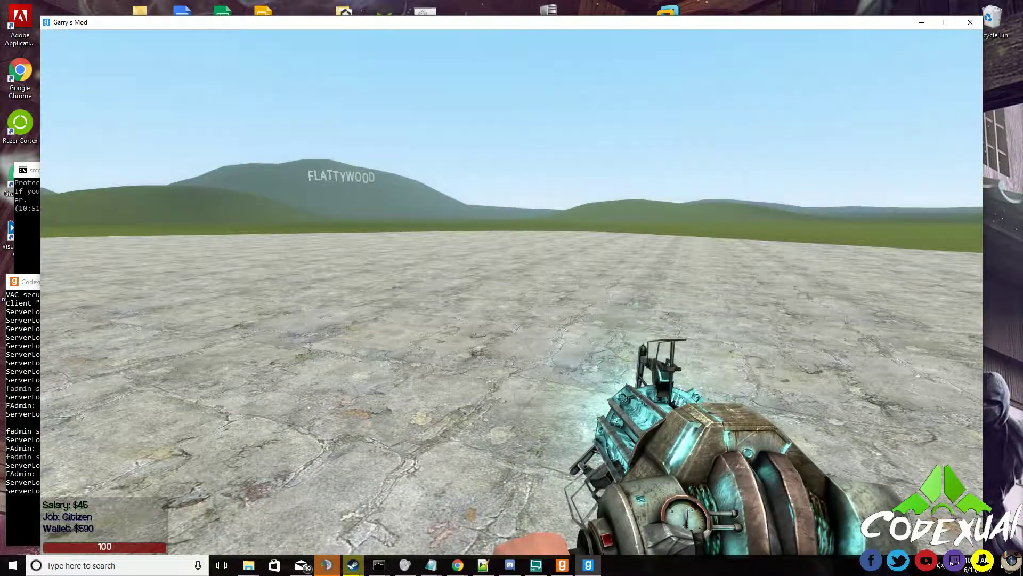
key("Escape")
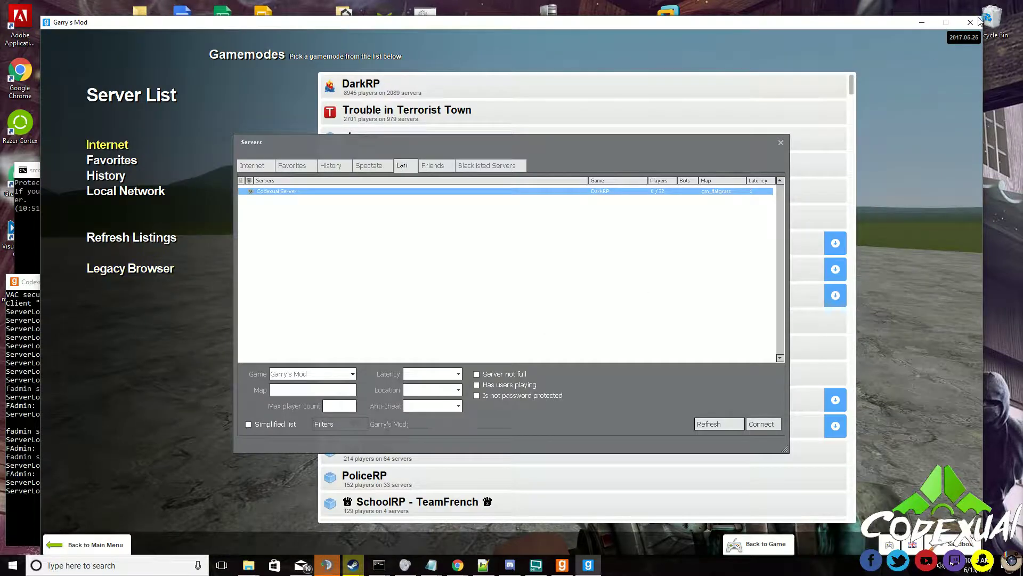
Step: Quit Garry's Mod by closing its window
left_click(977, 22)
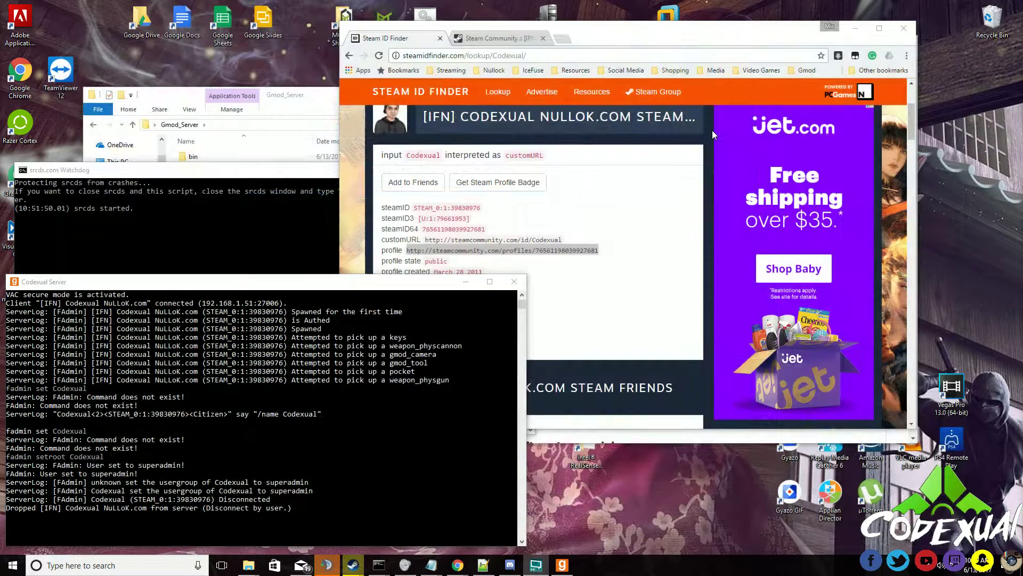